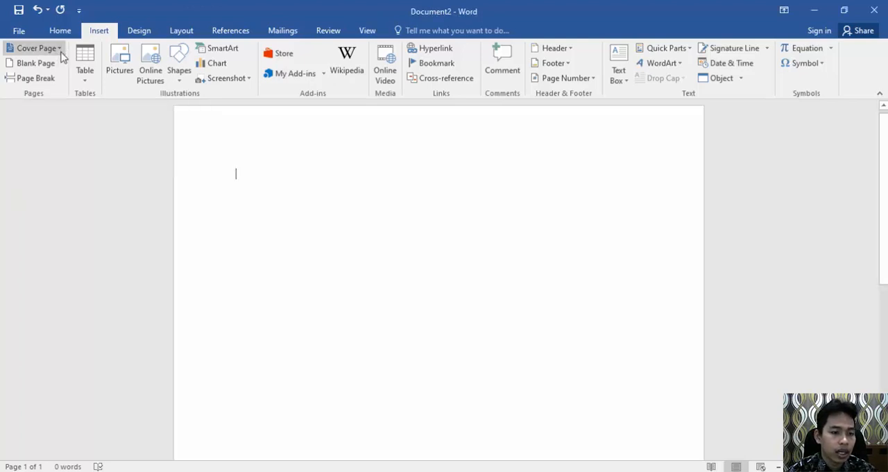
# Step: Insert the built-in Filigree cover page into the blank document
pyautogui.click(59, 52)
pyautogui.click(59, 50)
pyautogui.click(59, 50)
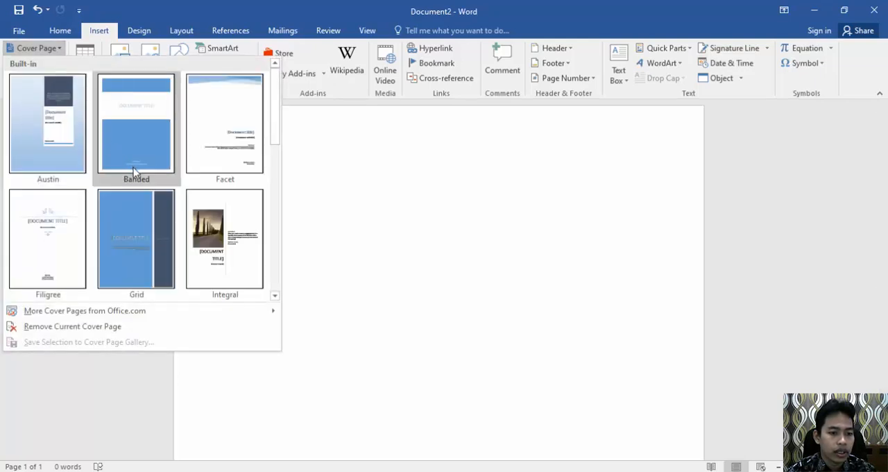
pyautogui.scroll(-1, 277, 145)
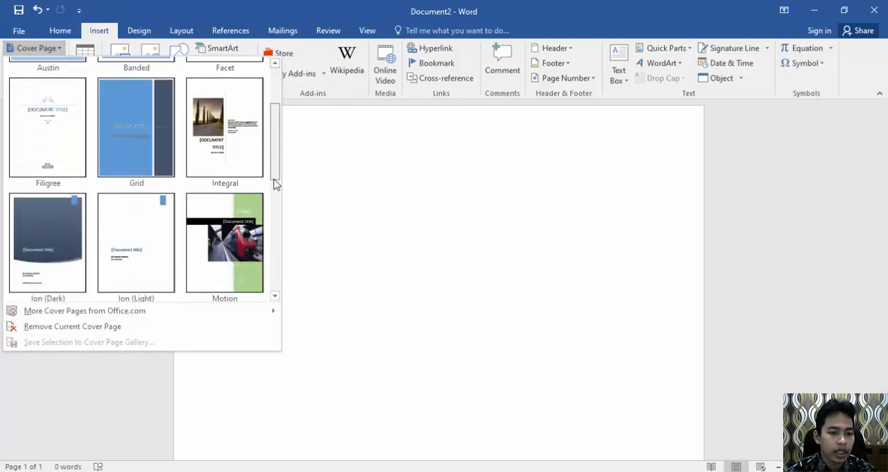
pyautogui.scroll(-1, 274, 214)
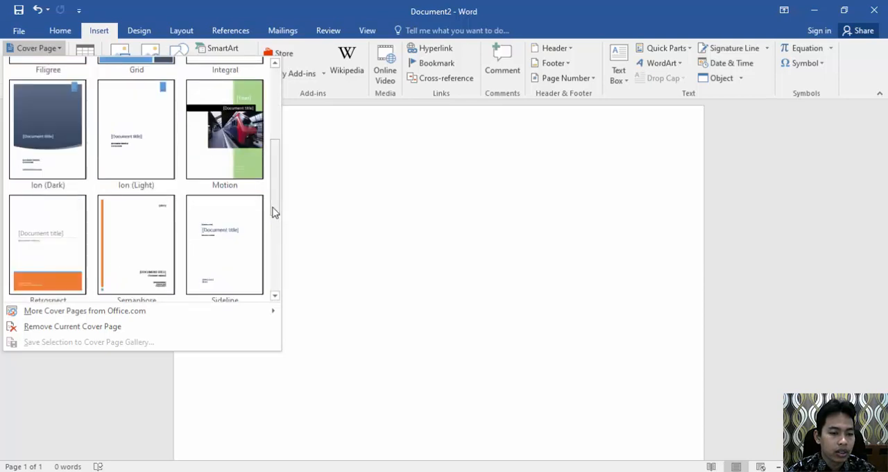
pyautogui.moveTo(274, 211); pyautogui.dragTo(284, 122)
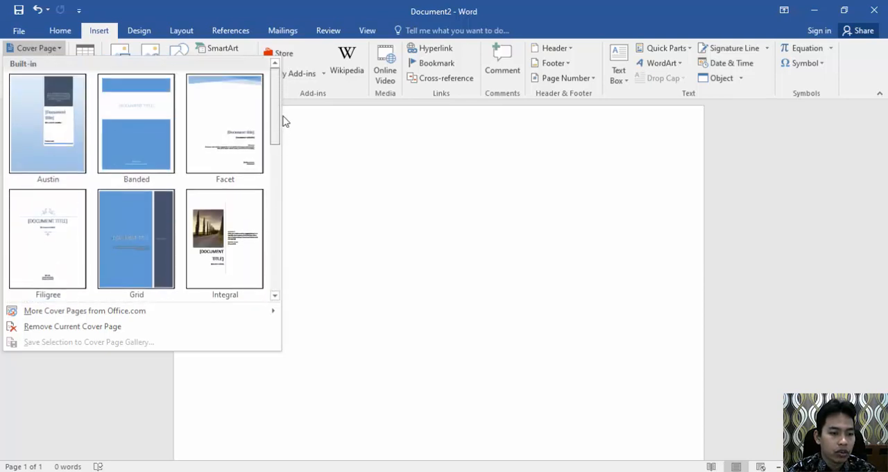
pyautogui.click(48, 240)
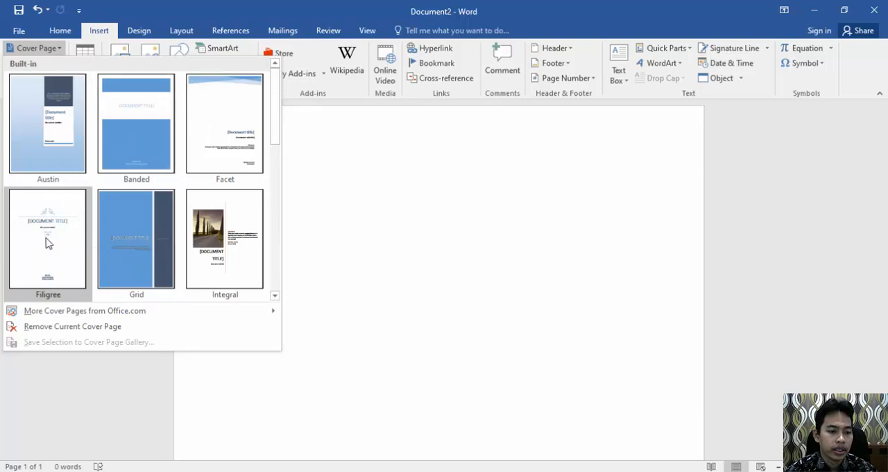
pyautogui.click(48, 231)
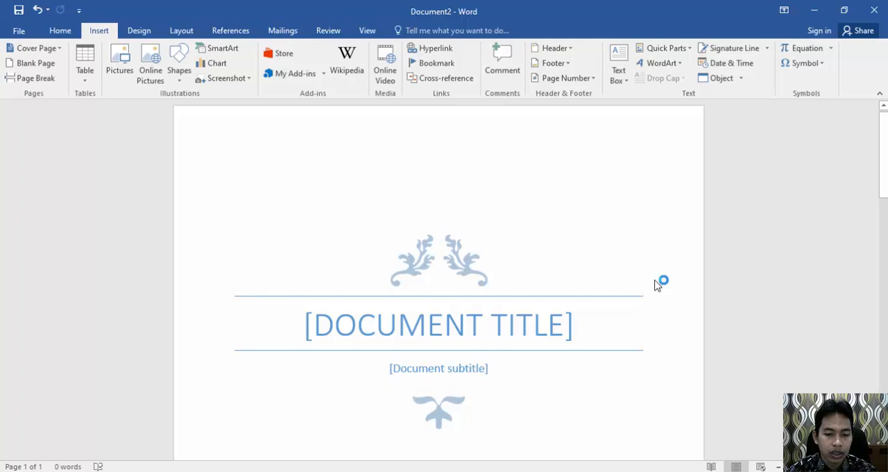
# Step: Replace the cover page's document title placeholder with "MAKALAH APLIKASI KOMPUTER"
pyautogui.scroll(-3, 658, 283)
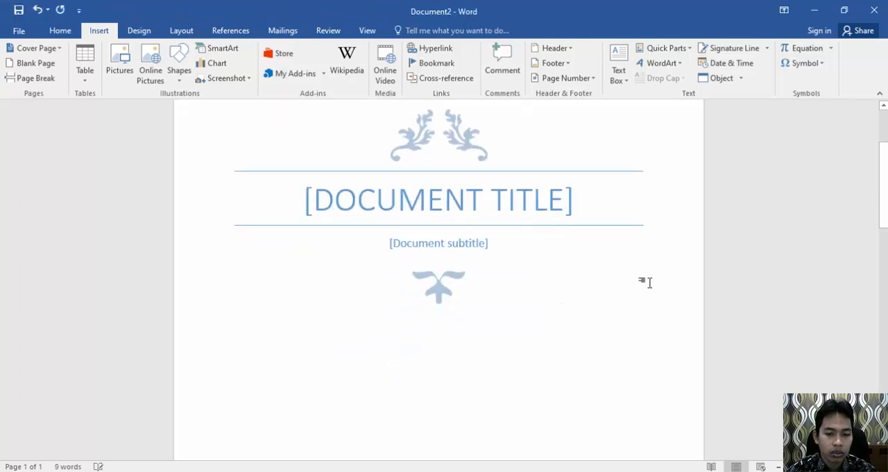
pyautogui.scroll(-3, 547, 294)
pyautogui.scroll(5, 547, 294)
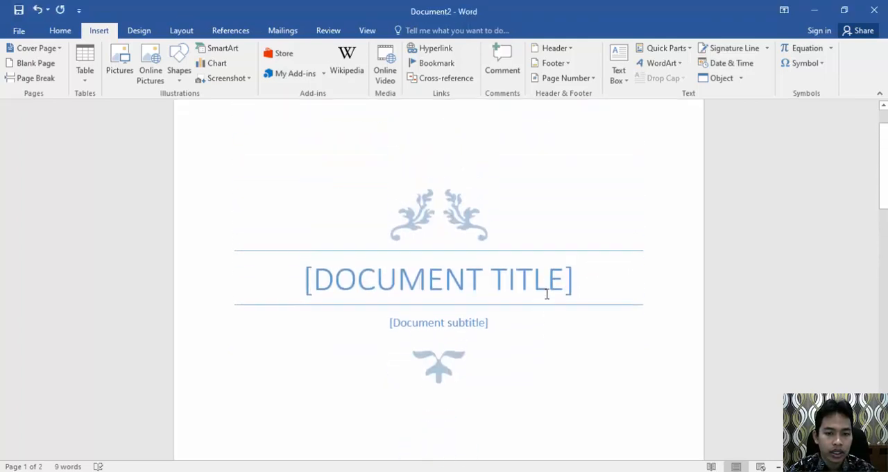
pyautogui.click(406, 294)
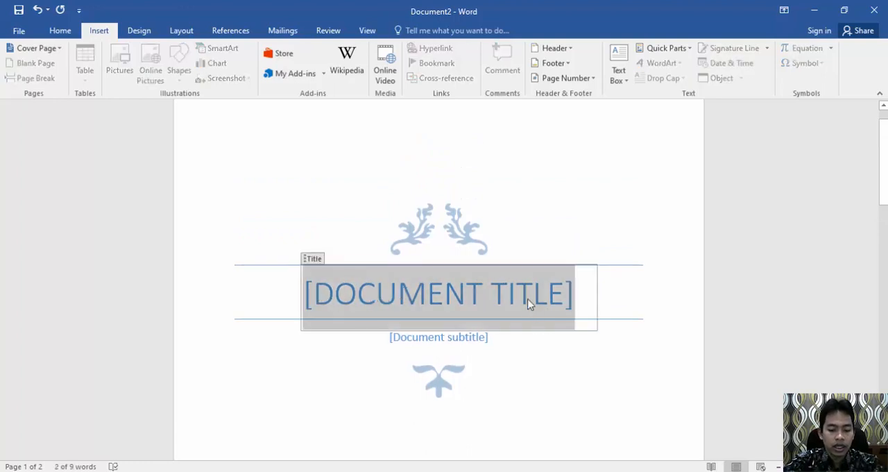
pyautogui.write('MAKALA')
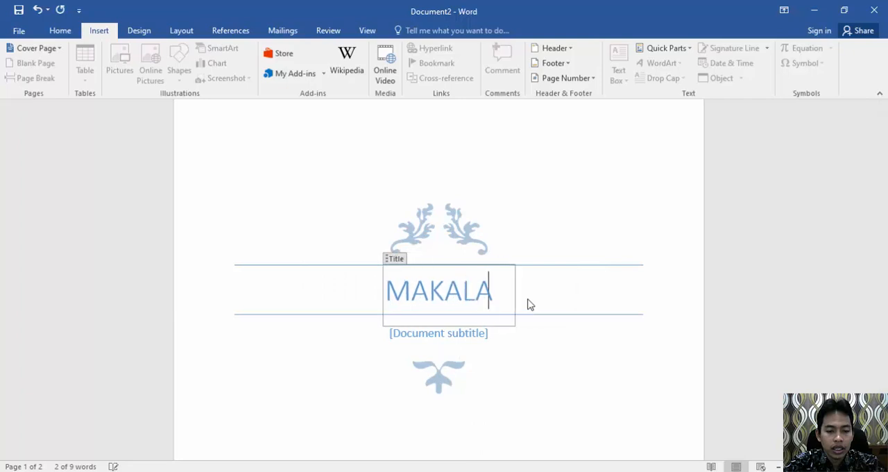
pyautogui.write('N APLIKAS')
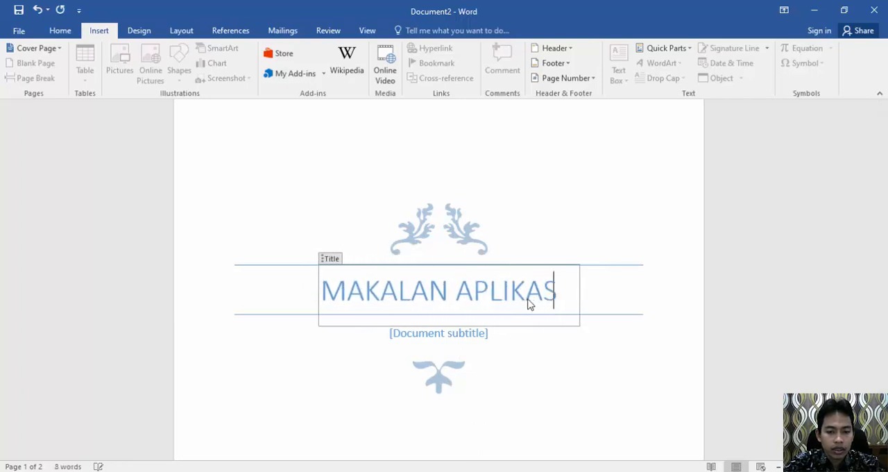
pyautogui.write('I KOMPUTER')
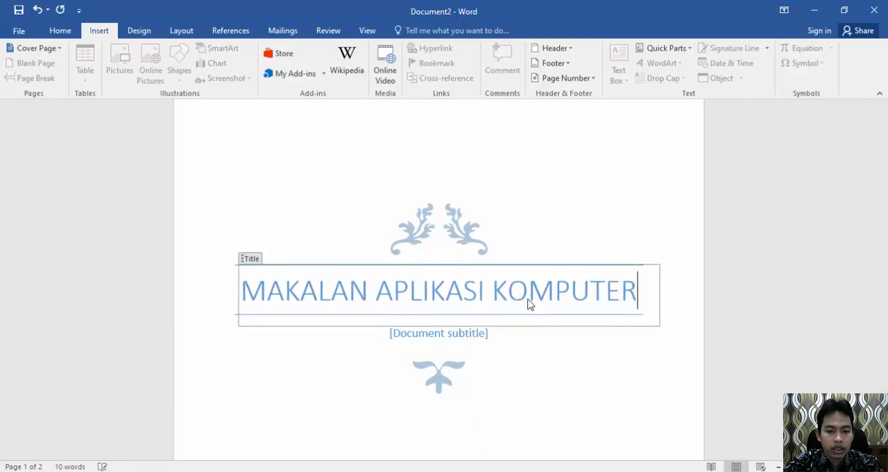
pyautogui.click(446, 334)
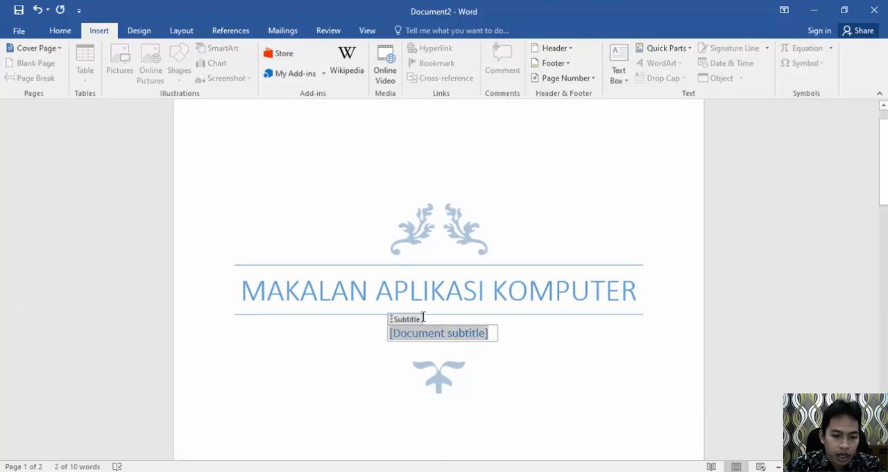
pyautogui.click(368, 289)
pyautogui.press('BackSpace')
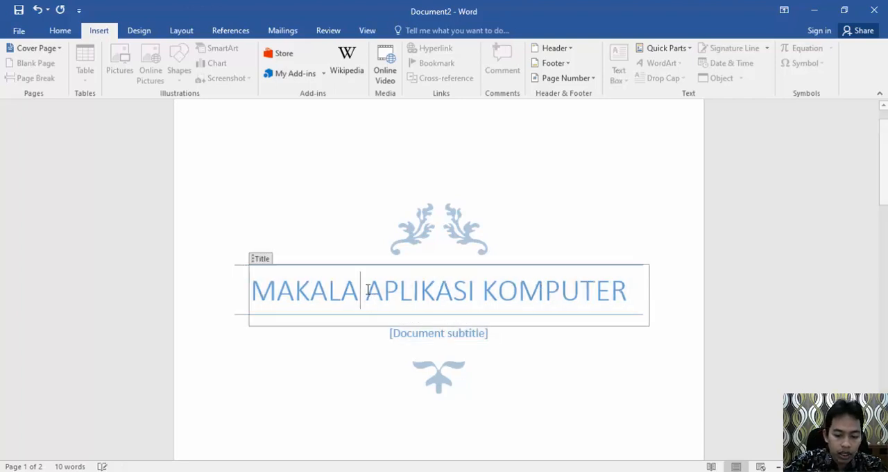
pyautogui.write('H')
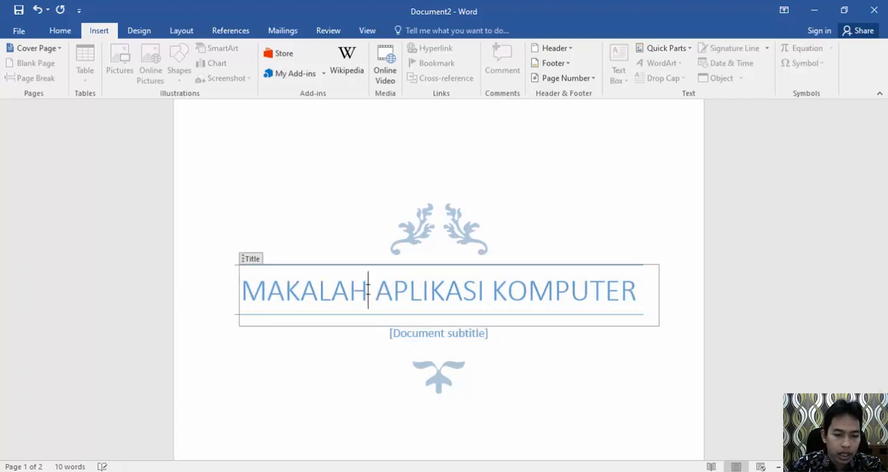
# Step: Replace the document subtitle placeholder under the title with "Fungsi Menu Insert"
pyautogui.click(438, 335)
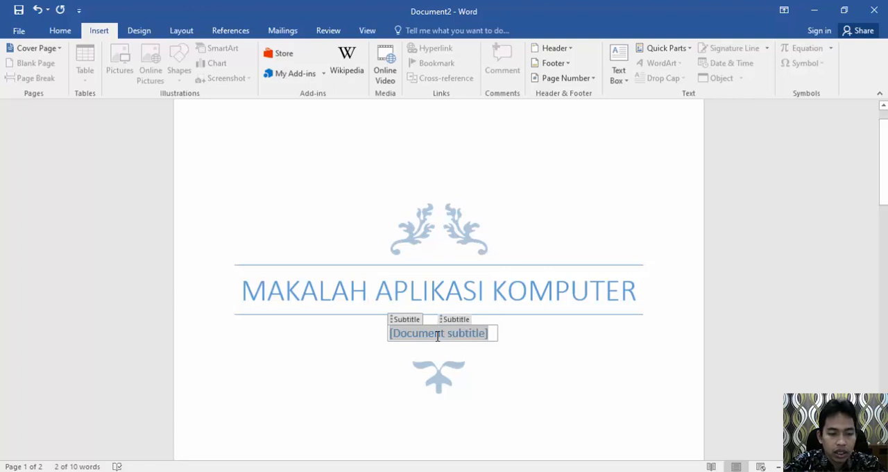
pyautogui.write('FUngsi Men')
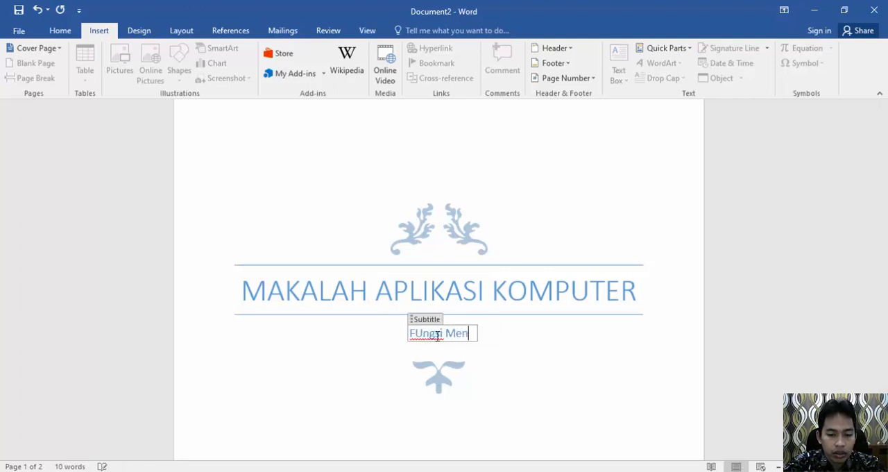
pyautogui.write('u Insert')
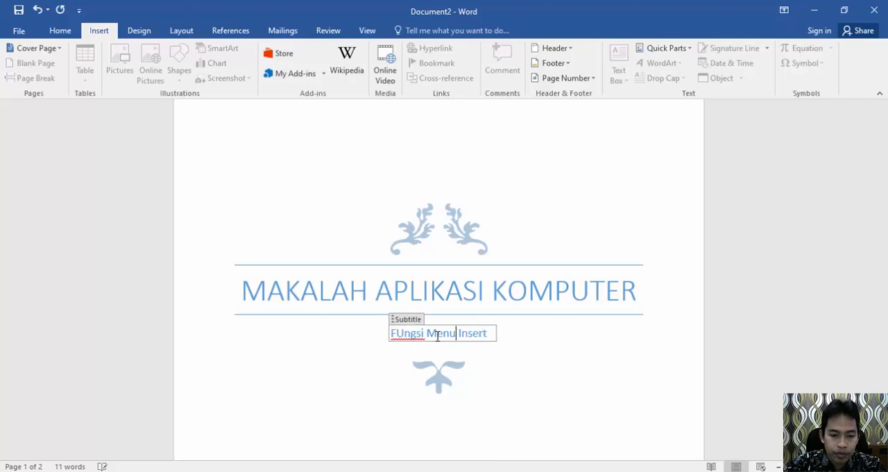
pyautogui.click(439, 334)
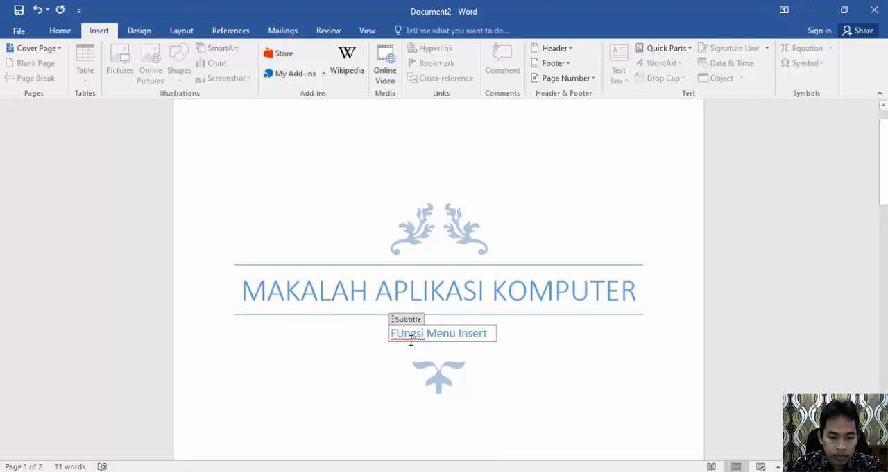
pyautogui.press('BackSpace')
pyautogui.write('u')
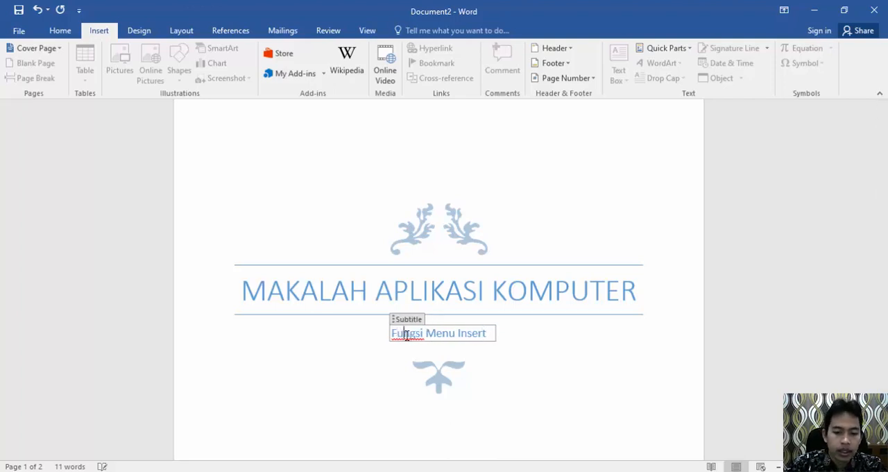
pyautogui.click(559, 387)
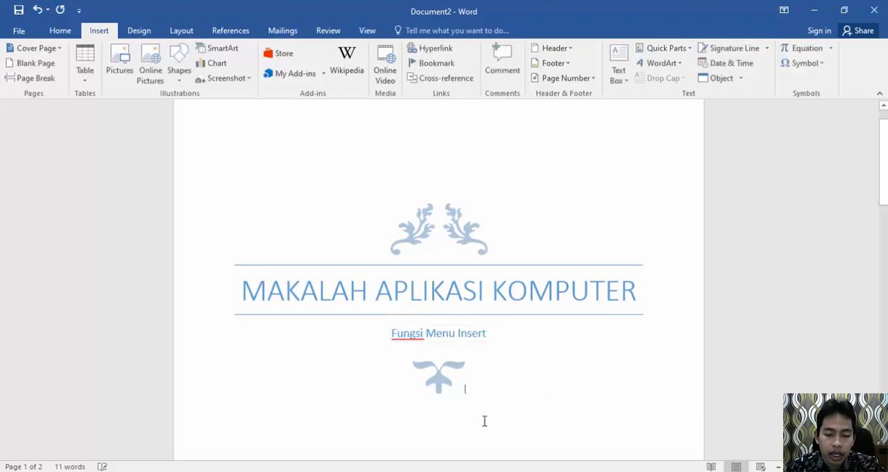
# Step: Set the cover page date to September 30, 2020 and the company name to "NAMA FAKULTAS MASING MASING"
pyautogui.scroll(-3, 484, 419)
pyautogui.scroll(-3, 483, 419)
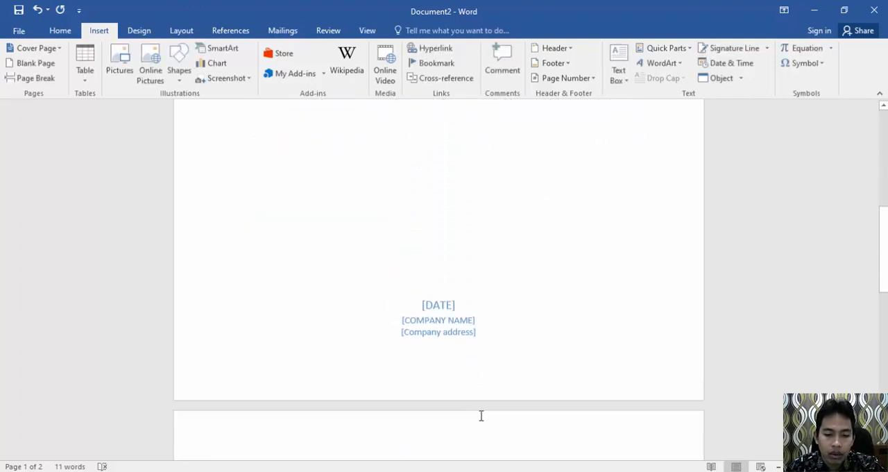
pyautogui.click(455, 292)
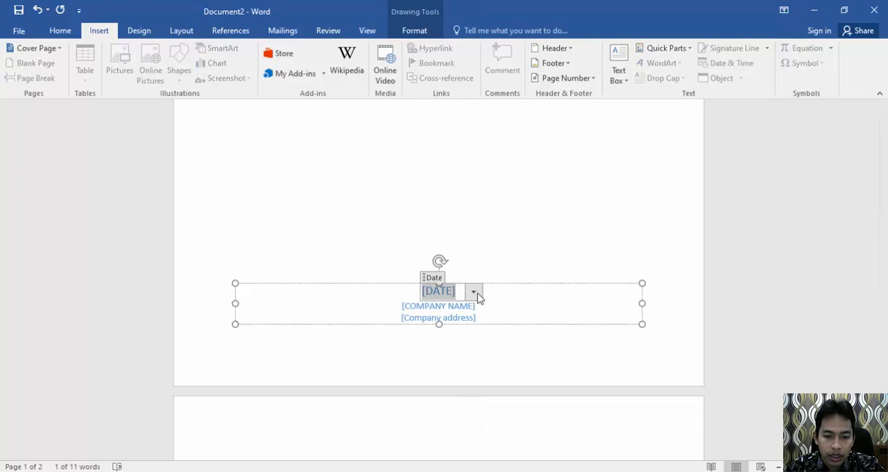
pyautogui.click(475, 292)
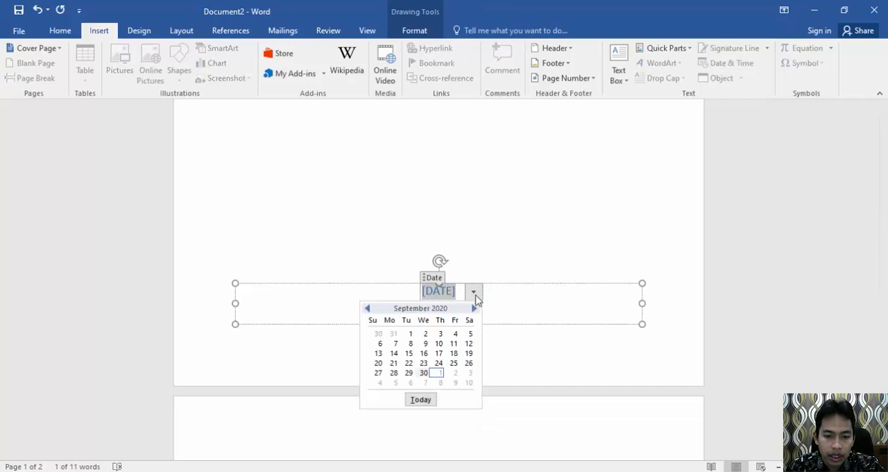
pyautogui.click(423, 372)
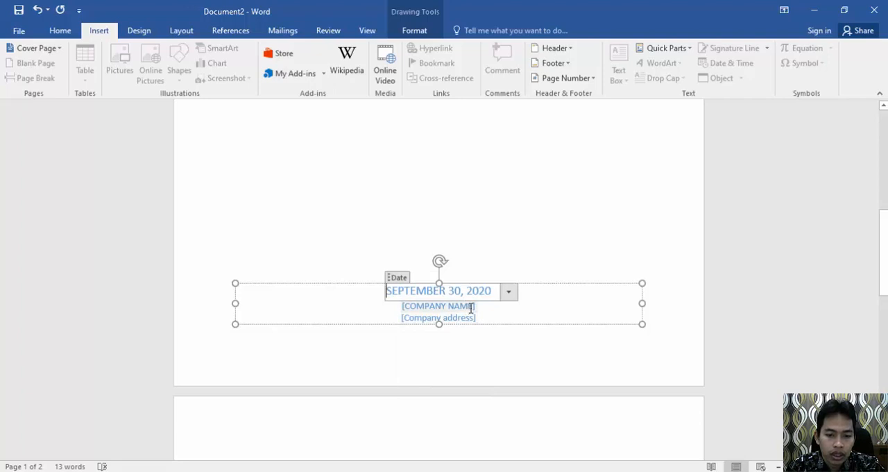
pyautogui.click(439, 305)
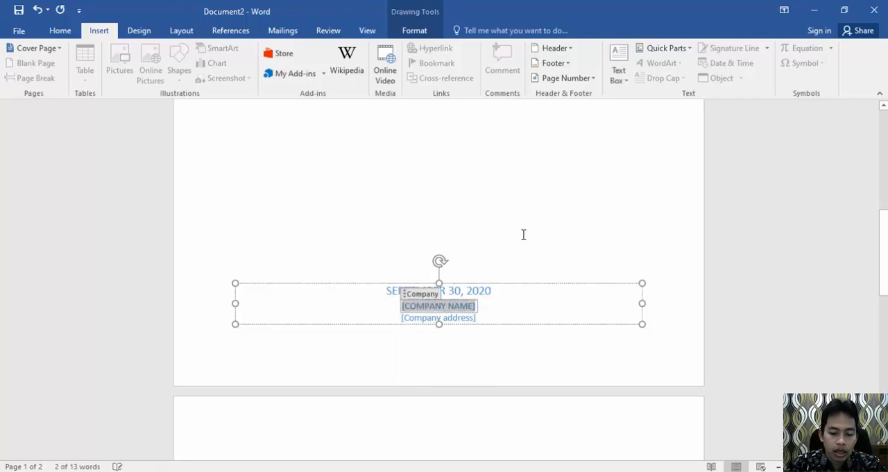
pyautogui.write('NAMA FAKULTAS MASING MASING')
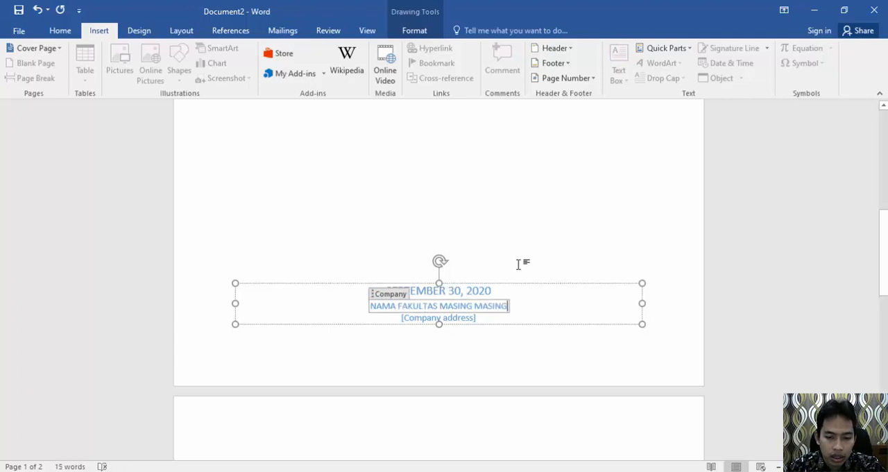
# Step: Replace the company address placeholder on the cover page with the institution's street address and city
pyautogui.click(470, 317)
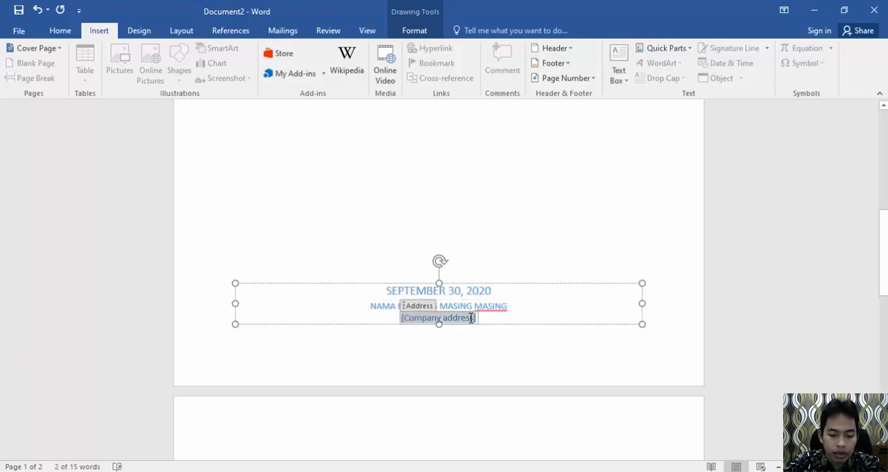
pyautogui.press('BackSpace')
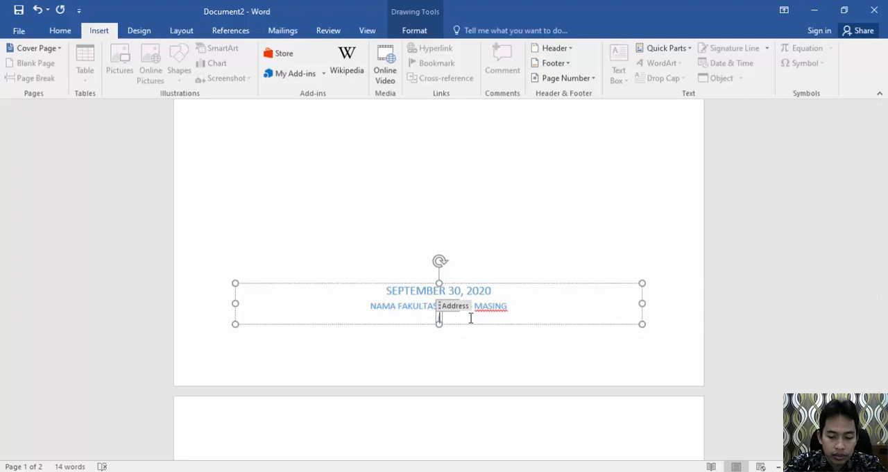
pyautogui.write('JL')
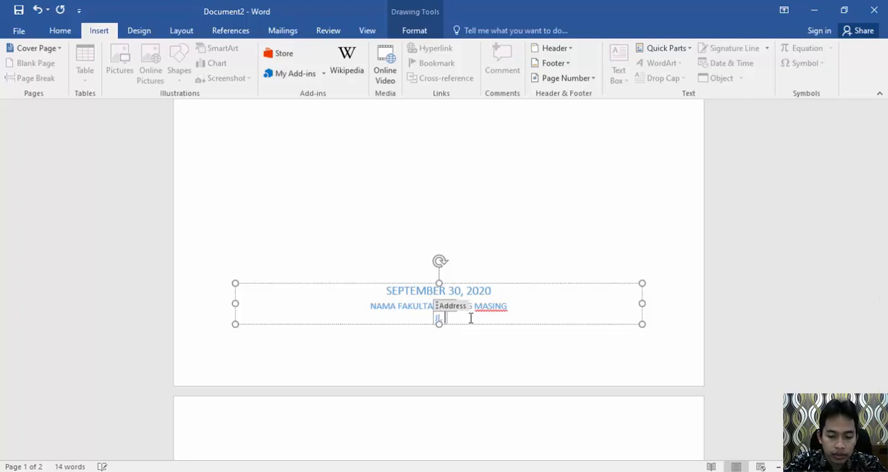
pyautogui.write('. RA')
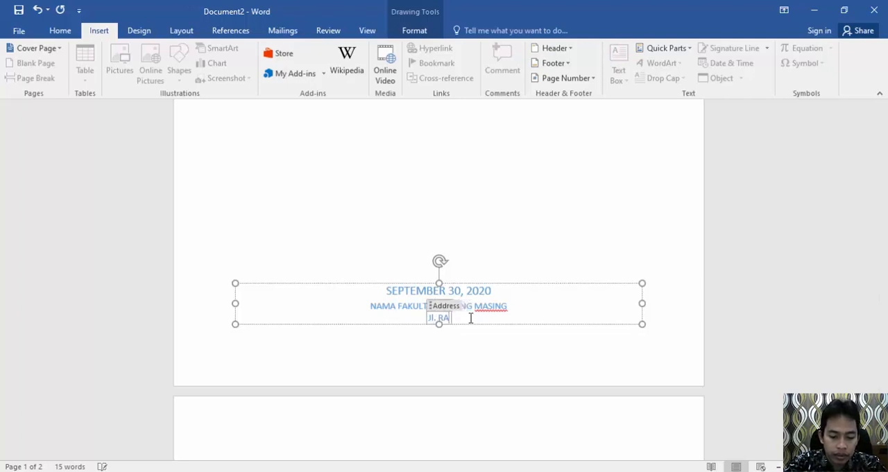
pyautogui.write('. K')
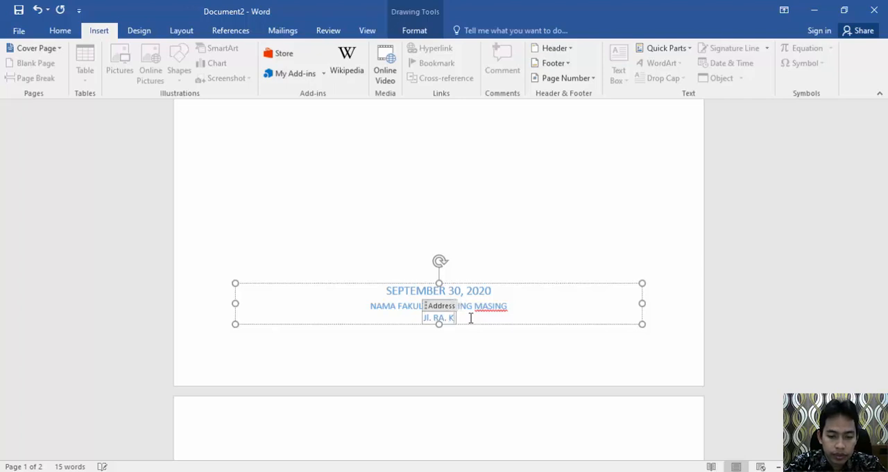
pyautogui.write('artini Km')
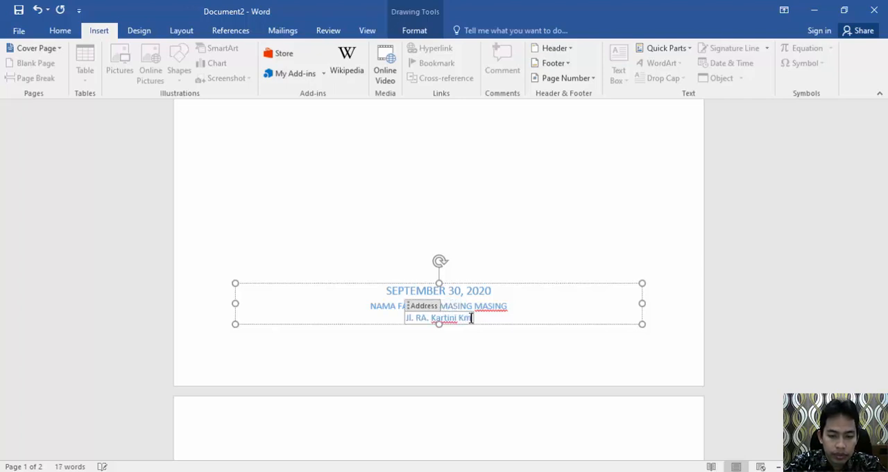
pyautogui.press('BackSpace')
pyautogui.press('BackSpace')
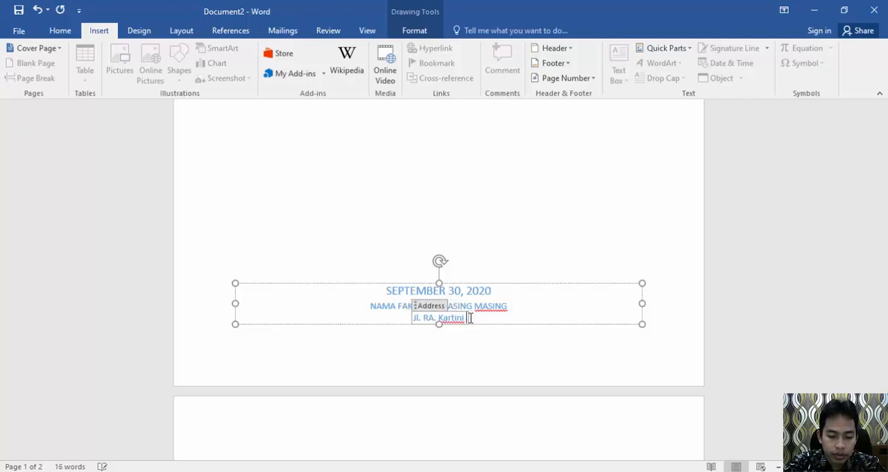
pyautogui.write('KM 3')
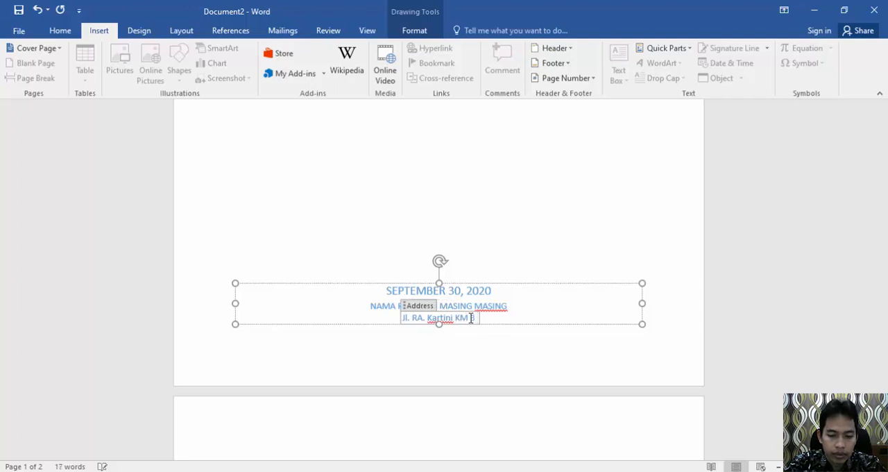
pyautogui.write(' Subang')
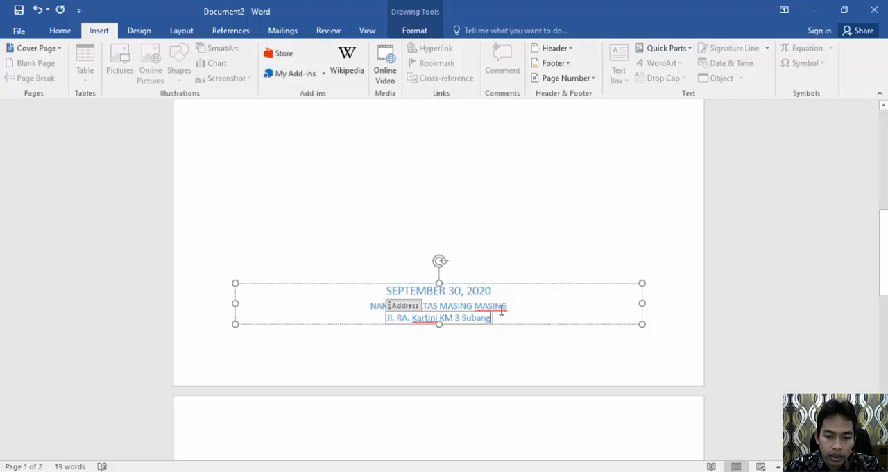
# Step: Append "& PERGURUAN TINGGI" to the company name on the cover page
pyautogui.click(507, 306)
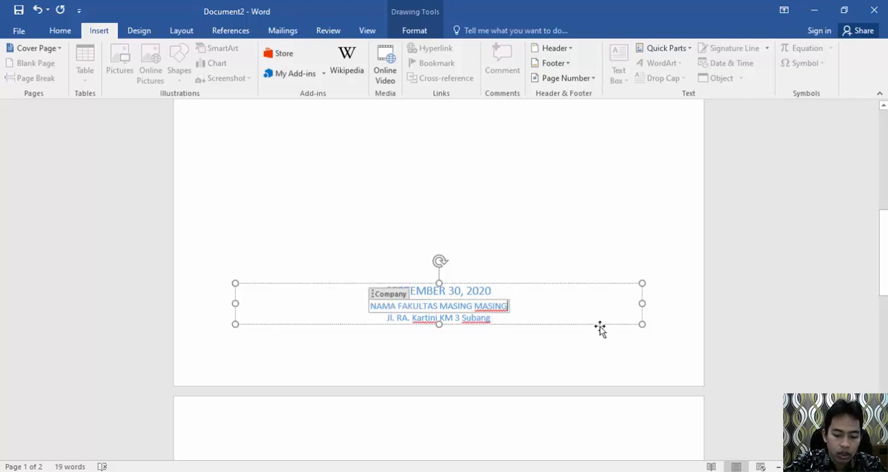
pyautogui.write('& ')
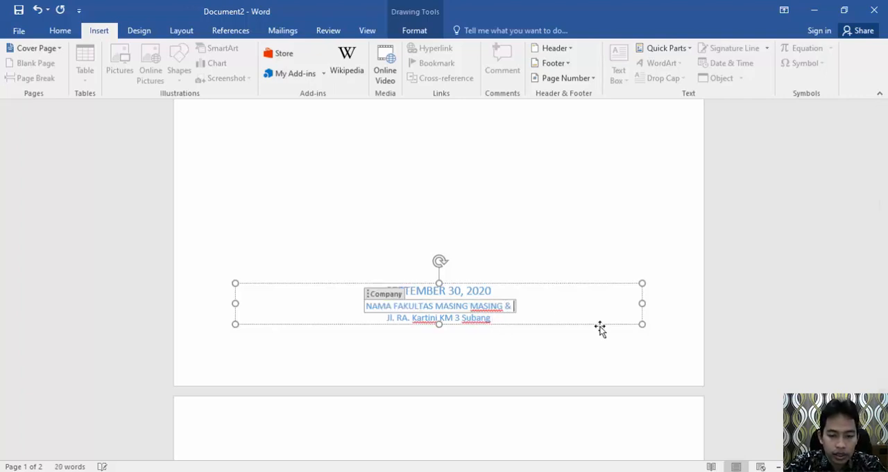
pyautogui.write('PERGURUAN T')
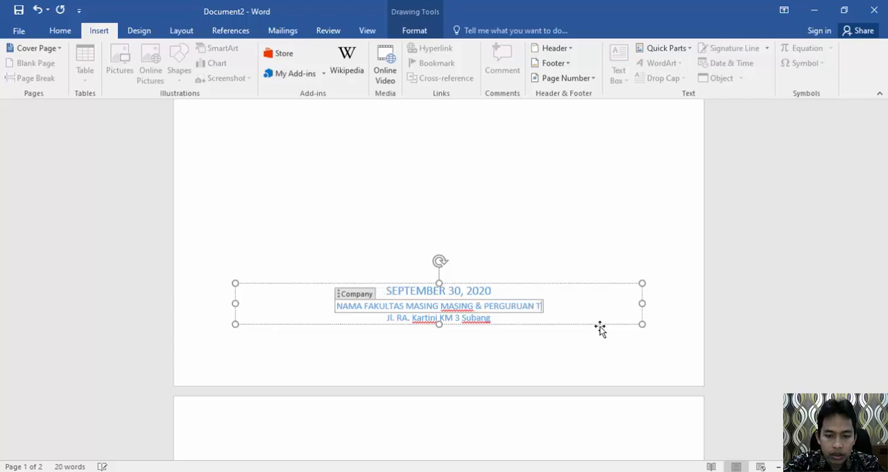
pyautogui.write('INGGI')
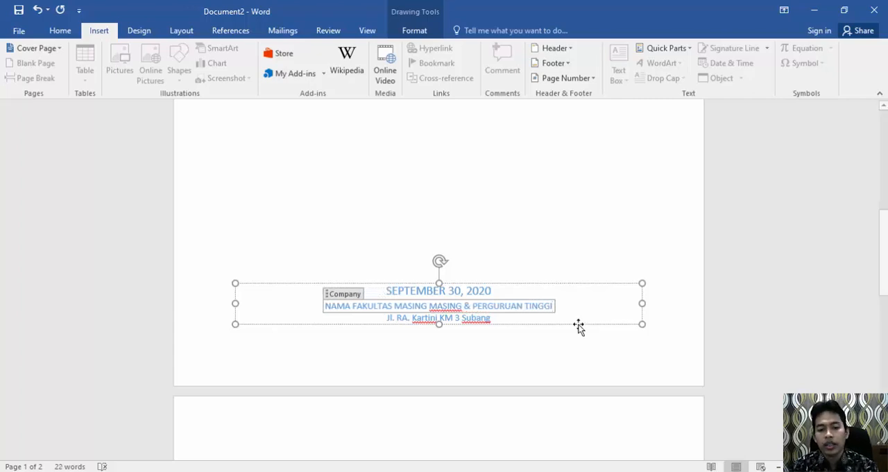
pyautogui.click(487, 224)
# Step: Change the cover page to the built-in Banded design and review its layout
pyautogui.scroll(5, 487, 223)
pyautogui.scroll(3, 486, 228)
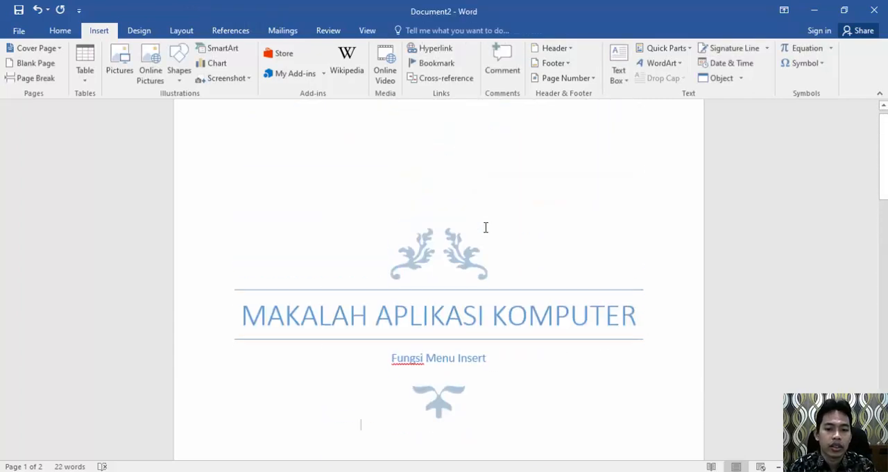
pyautogui.scroll(-1, 484, 231)
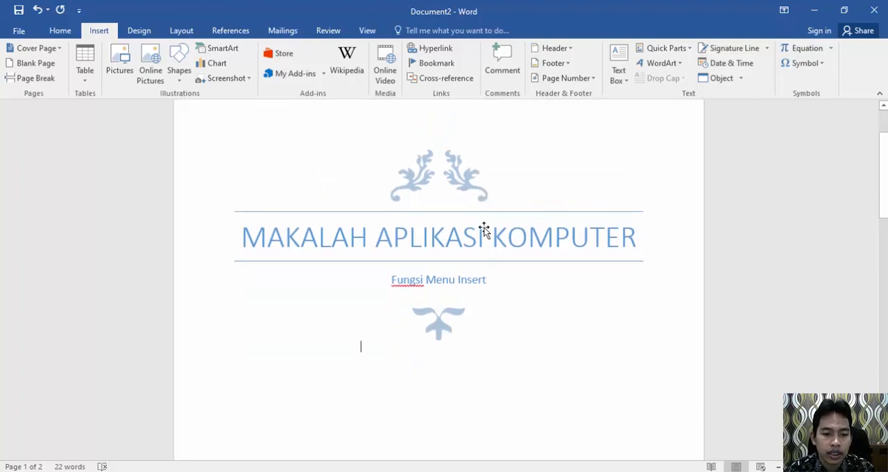
pyautogui.click(60, 52)
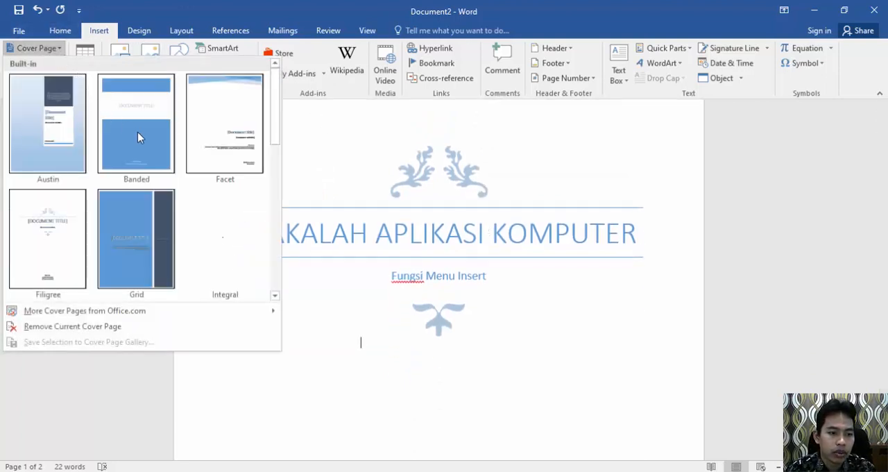
pyautogui.click(139, 136)
pyautogui.scroll(-5, 409, 224)
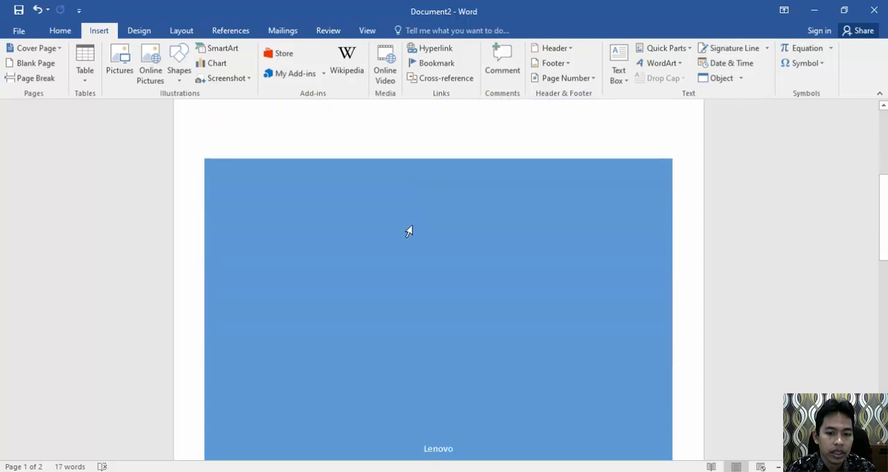
pyautogui.scroll(-3, 408, 231)
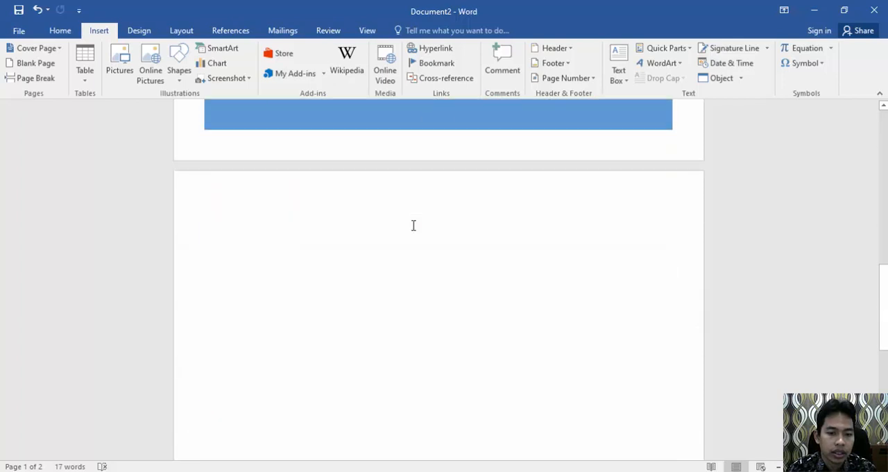
# Step: Change the cover page to the built-in Facet design and review its title, abstract and author areas
pyautogui.scroll(10, 412, 224)
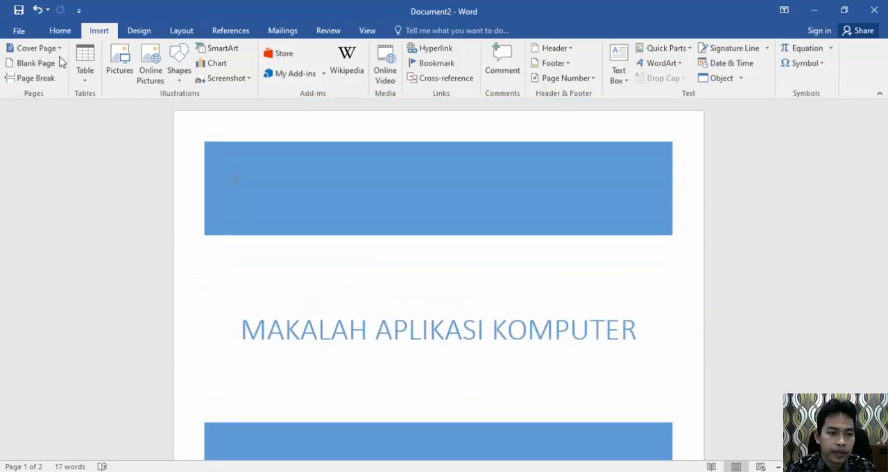
pyautogui.click(56, 48)
pyautogui.click(243, 164)
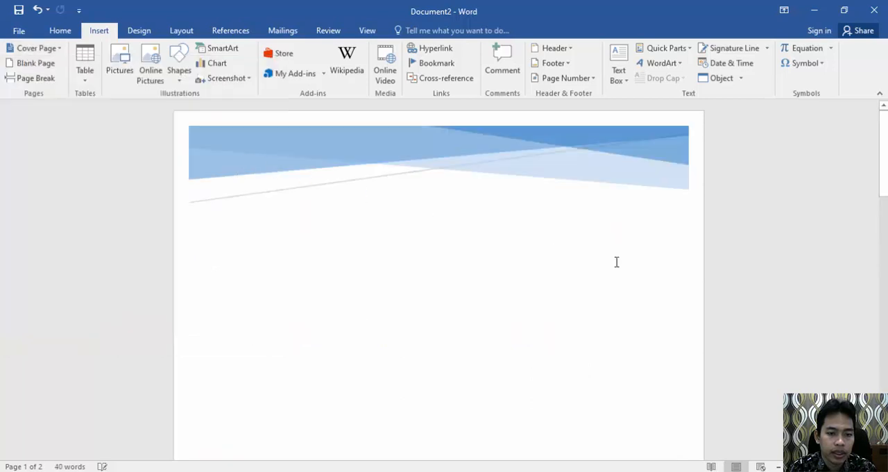
pyautogui.scroll(-5, 617, 258)
pyautogui.scroll(-1, 617, 261)
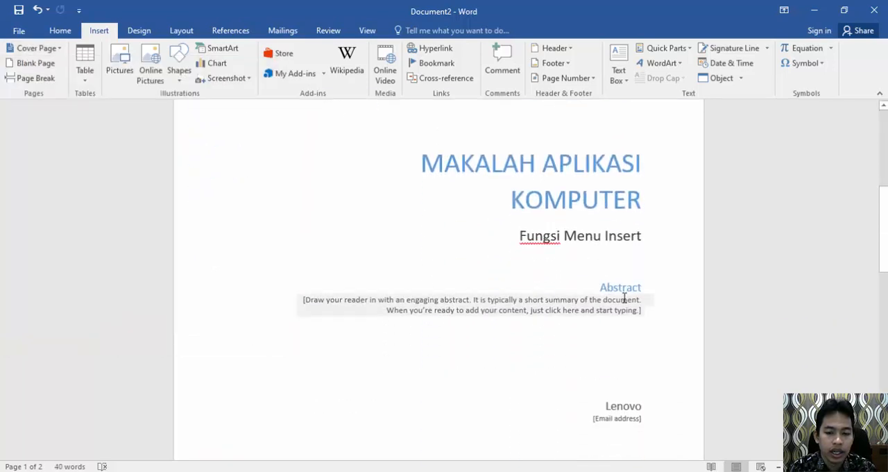
pyautogui.scroll(-4, 624, 298)
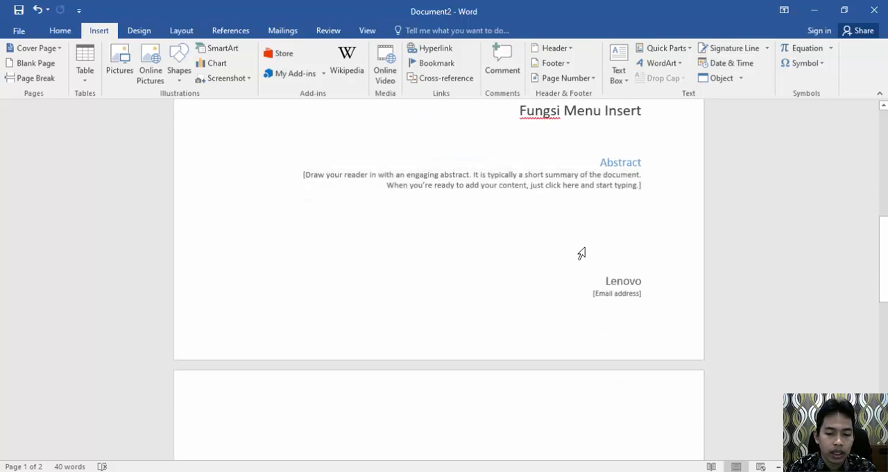
pyautogui.scroll(6, 611, 183)
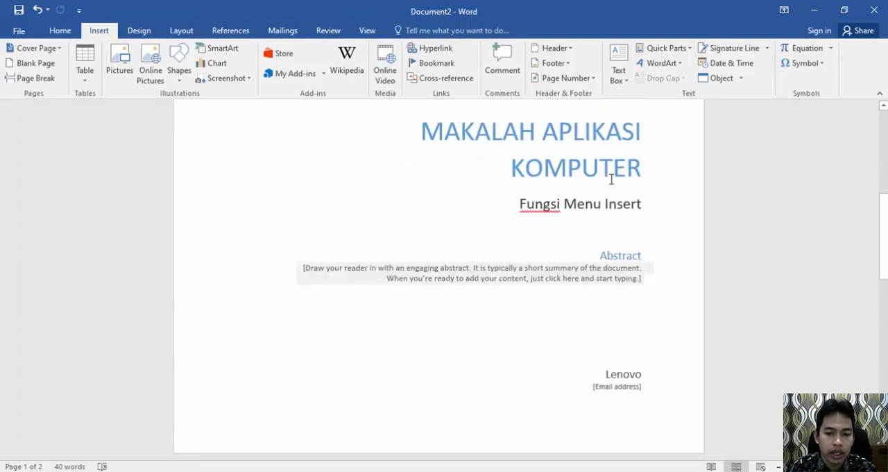
pyautogui.scroll(-8, 611, 180)
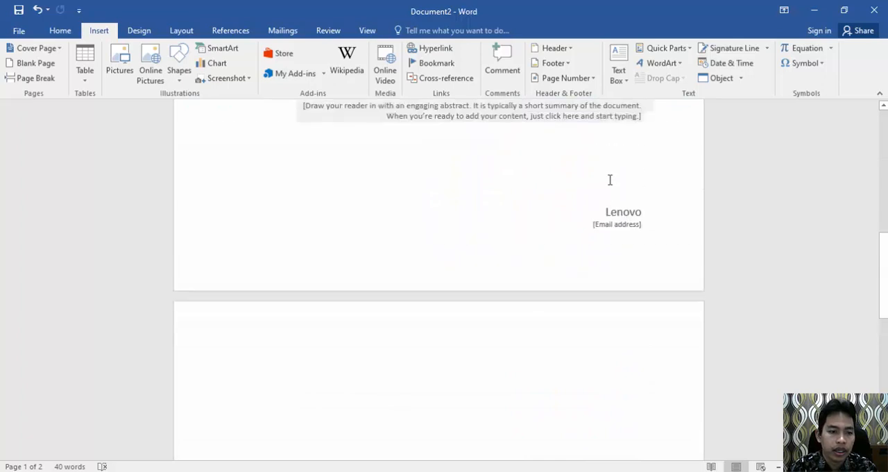
# Step: Change the cover page to the built-in Austin design
pyautogui.scroll(15, 611, 179)
pyautogui.click(59, 49)
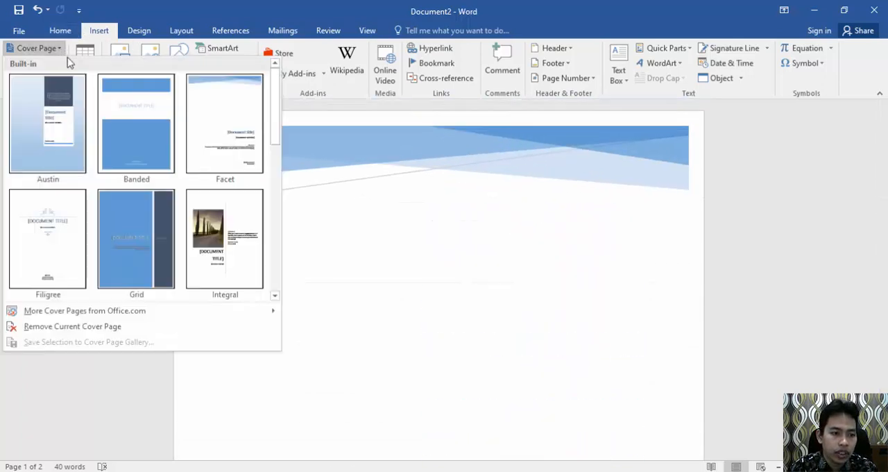
pyautogui.click(64, 121)
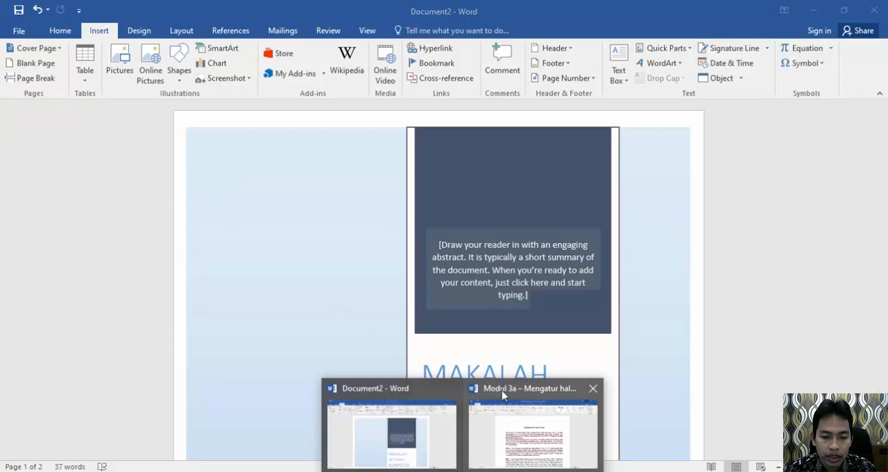
# Step: Switch to the "Modul 3a – Mengatur halaman dan huruf" document and insert a blank page after the paragraph ending "pilihan yang tepat."
pyautogui.click(506, 397)
pyautogui.scroll(-3, 342, 249)
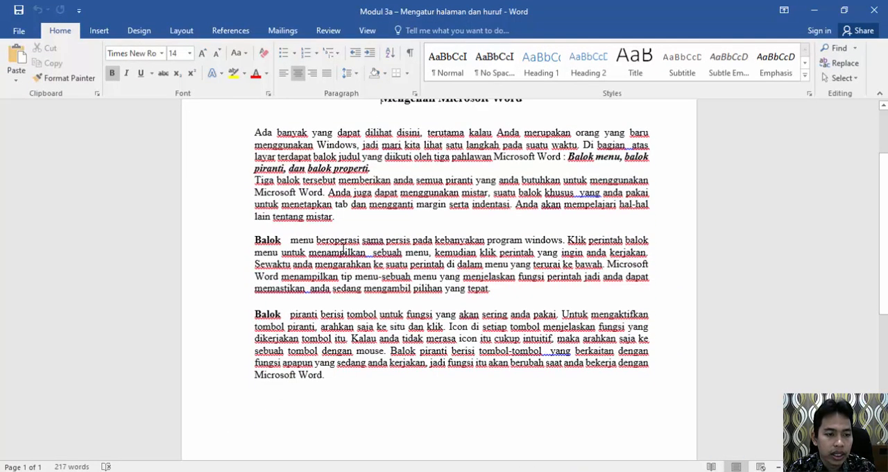
pyautogui.click(97, 32)
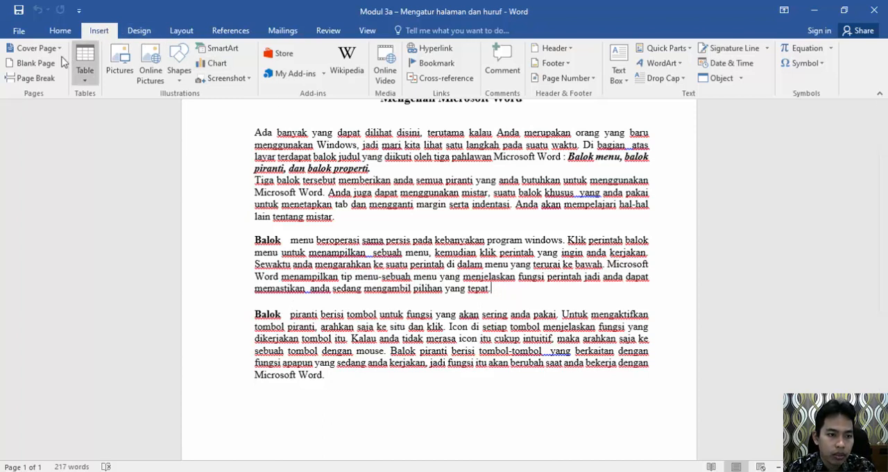
pyautogui.click(35, 66)
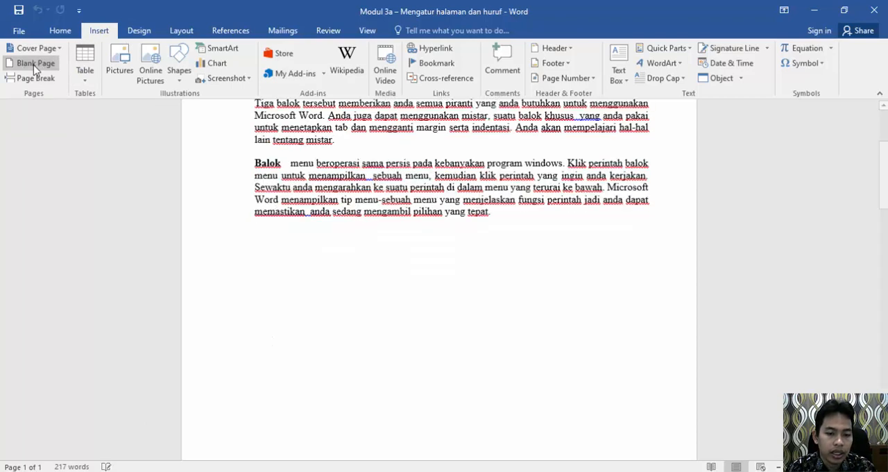
# Step: Examine how the inserted blank page separates the "Balok menu" paragraph from the "Balok piranti" paragraph
pyautogui.scroll(1, 378, 237)
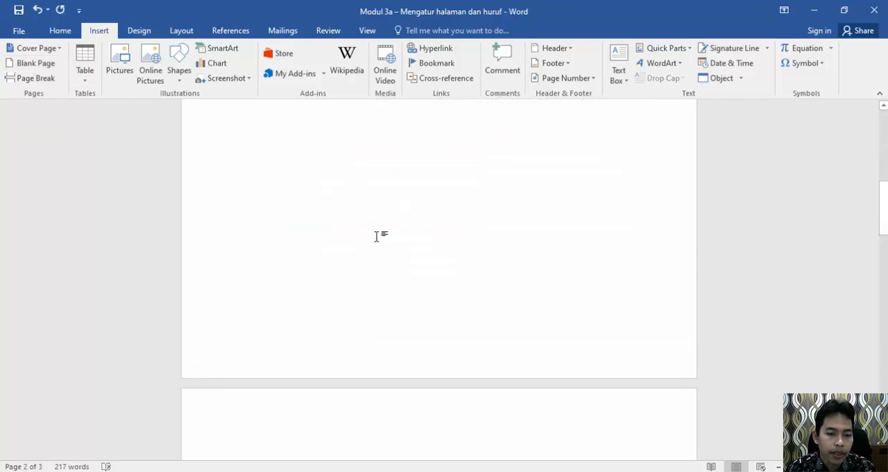
pyautogui.scroll(-20, 377, 236)
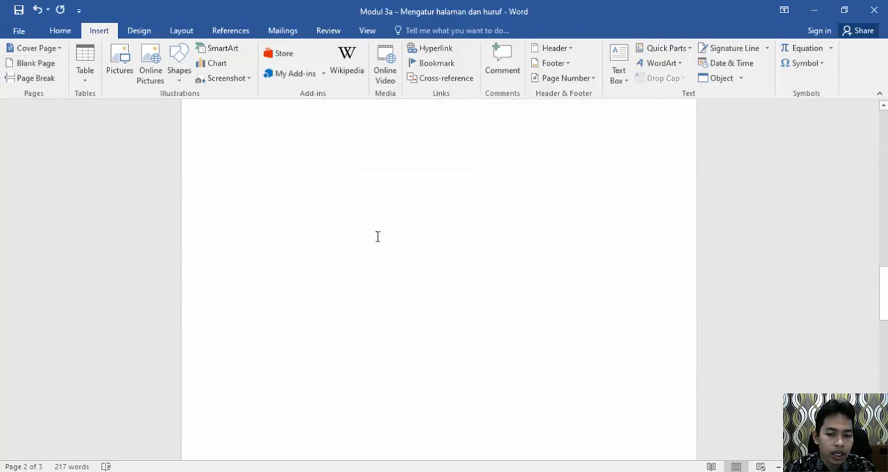
pyautogui.scroll(-3, 377, 237)
pyautogui.scroll(10, 377, 237)
pyautogui.scroll(10, 376, 235)
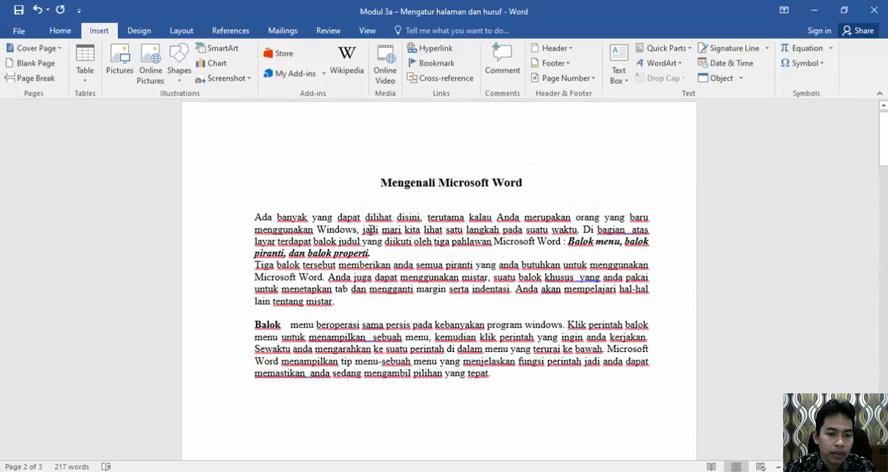
pyautogui.click(387, 213)
pyautogui.scroll(-15, 387, 213)
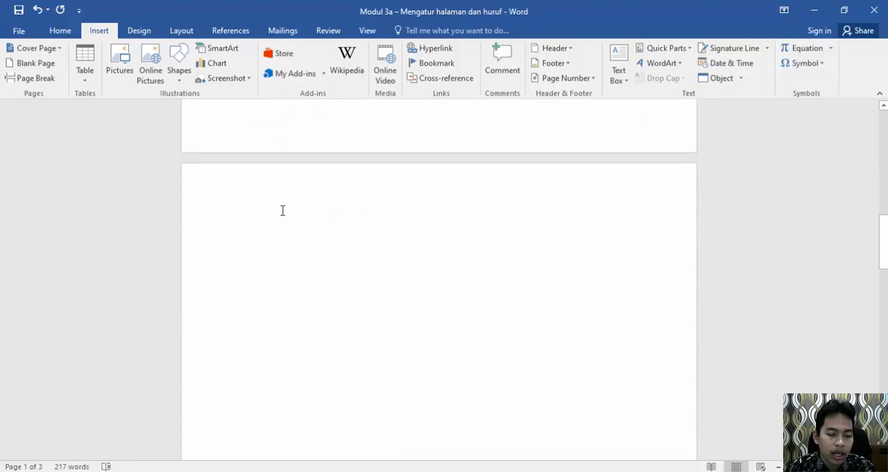
pyautogui.scroll(-2, 284, 211)
pyautogui.scroll(1, 284, 211)
pyautogui.scroll(-3, 284, 211)
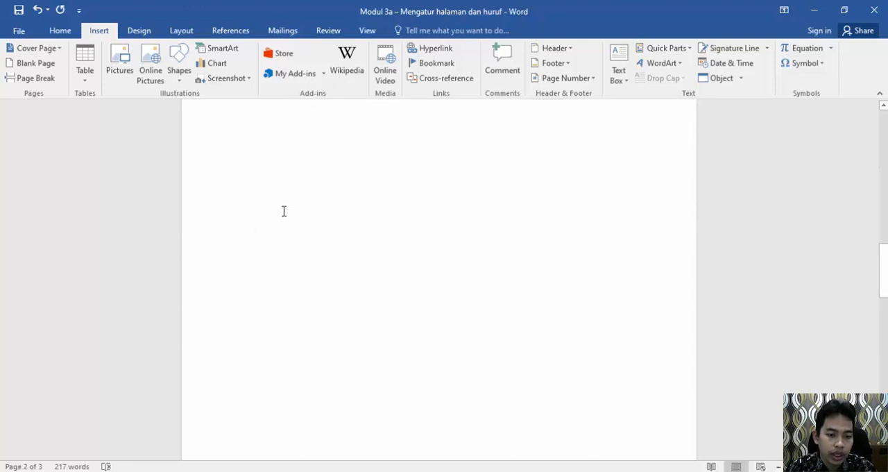
pyautogui.scroll(-5, 284, 211)
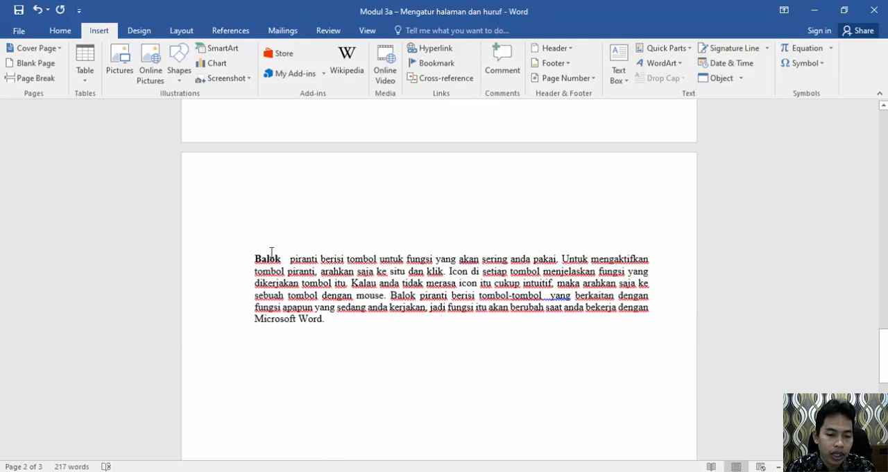
# Step: Review the pages around the inserted blank page and undo the blank page insertion
pyautogui.click(251, 257)
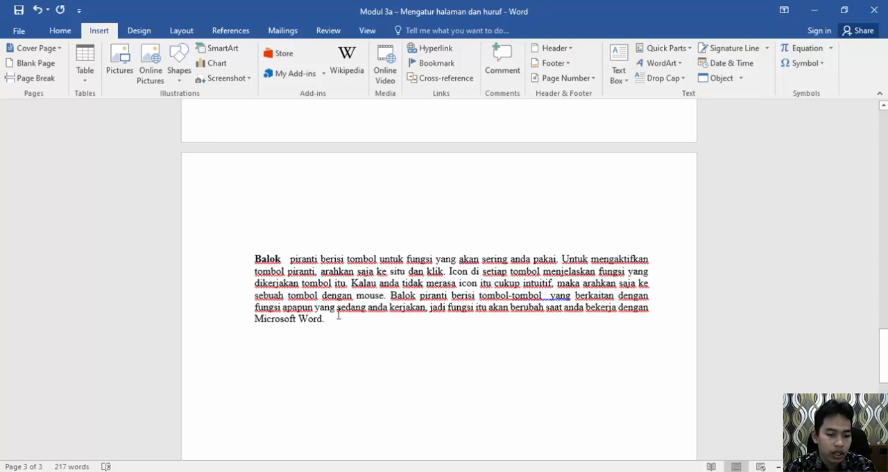
pyautogui.scroll(3, 338, 315)
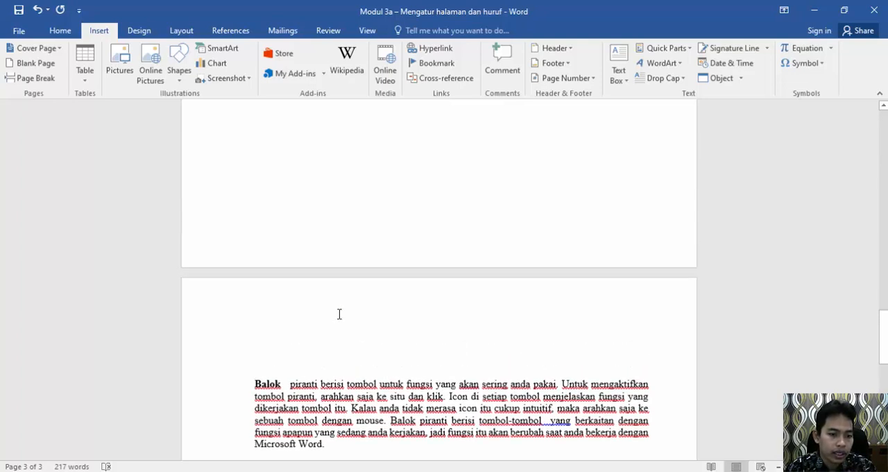
pyautogui.scroll(15, 339, 314)
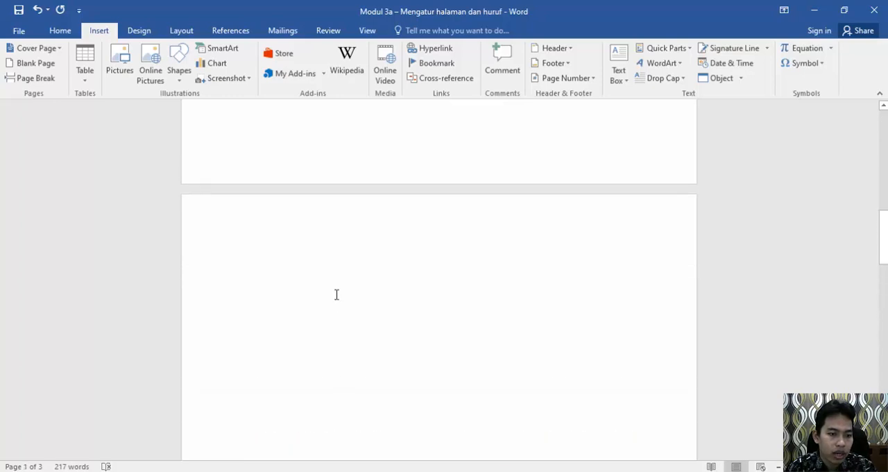
pyautogui.scroll(14, 336, 292)
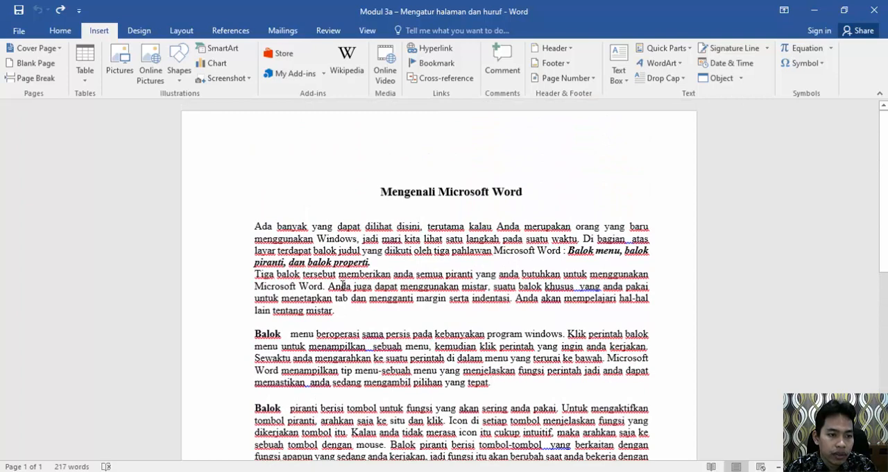
# Step: Insert a page break after the "Balok menu" paragraph and check that the "Balok piranti" paragraph starts on the following page
pyautogui.scroll(-3, 342, 285)
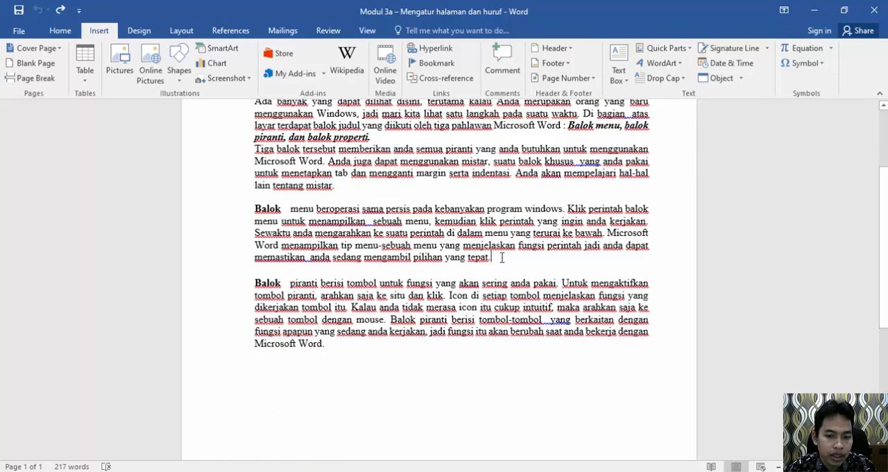
pyautogui.click(35, 79)
pyautogui.scroll(9, 377, 247)
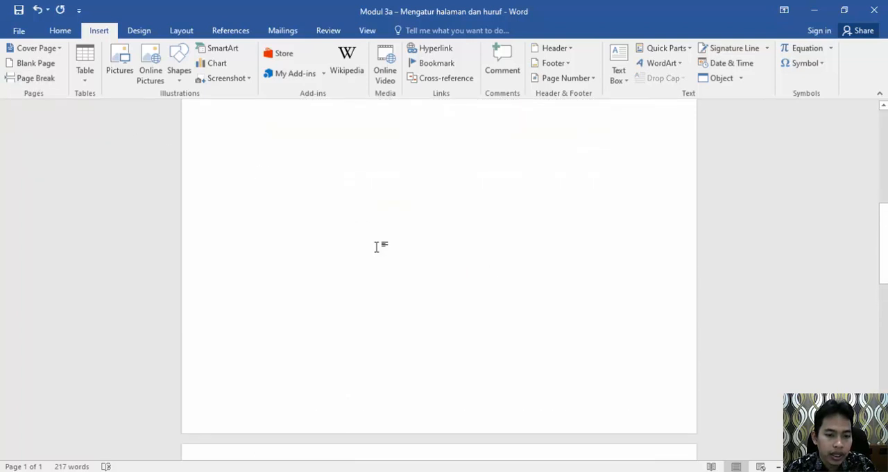
pyautogui.scroll(-5, 377, 247)
pyautogui.scroll(-7, 376, 247)
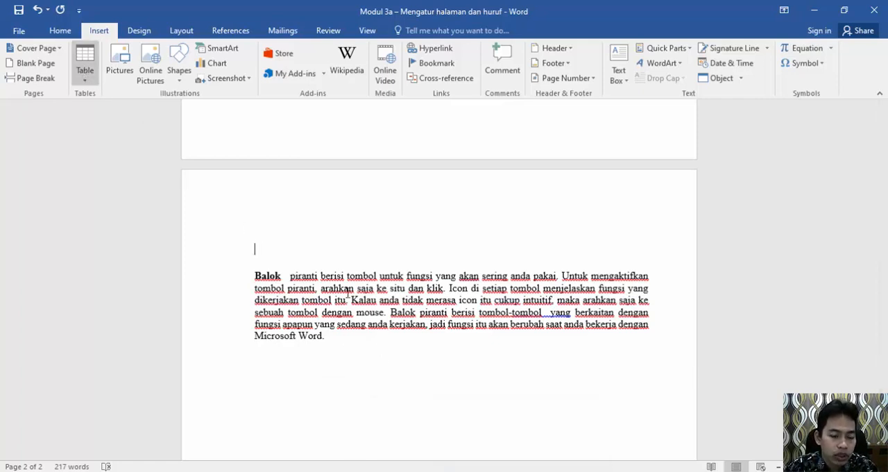
# Step: Switch to Document2, clear its cover page and enter the centred heading "DAFTAR NILAI" on the empty page
pyautogui.moveTo(462, 471)
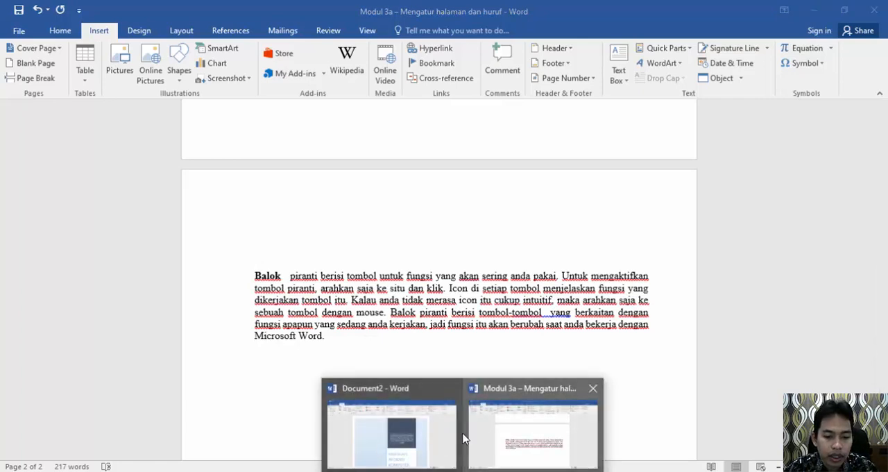
pyautogui.click(437, 451)
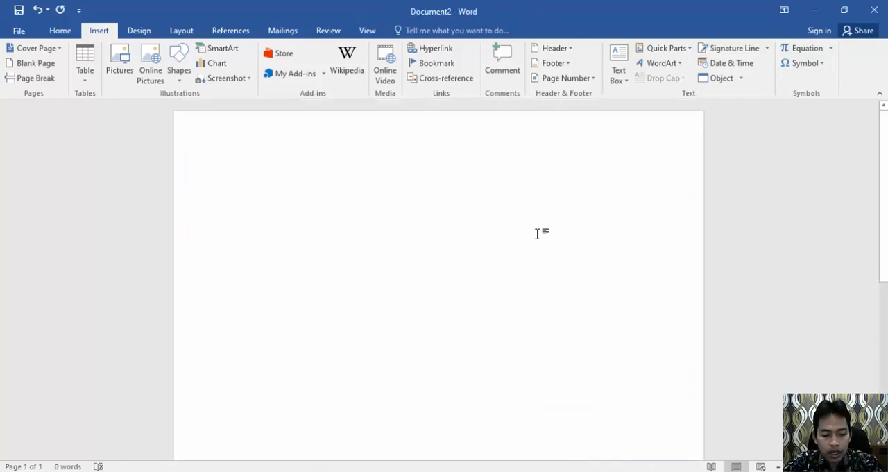
pyautogui.write('DAFTAR N')
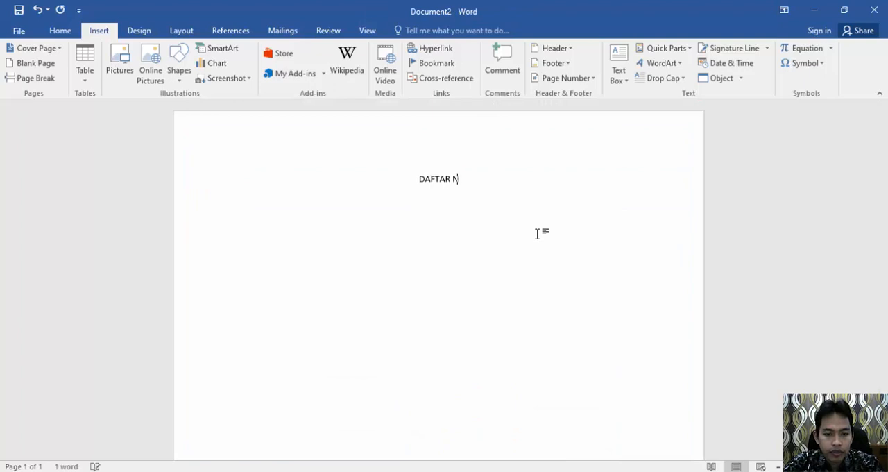
pyautogui.write('ILAI')
pyautogui.press('Return')
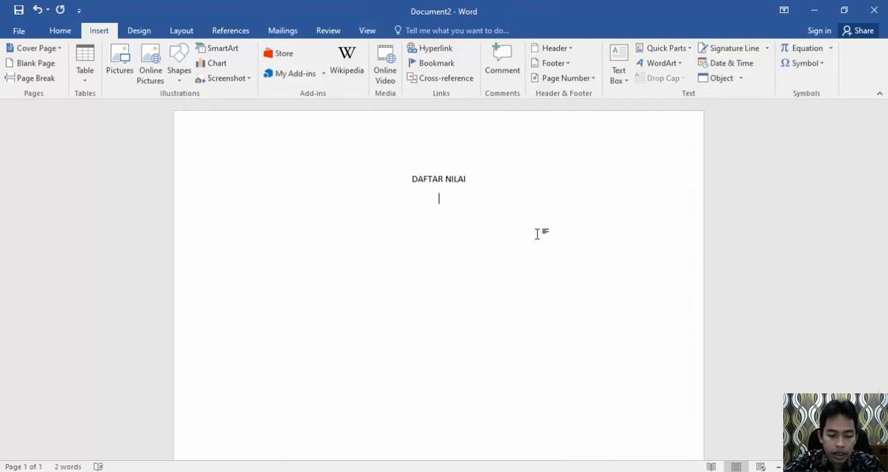
# Step: Add the heading lines "FAKULTAS MASING MASING" and "UNIVERSITAS SUBANG" below "DAFTAR NILAI"
pyautogui.write('FAKULTAS')
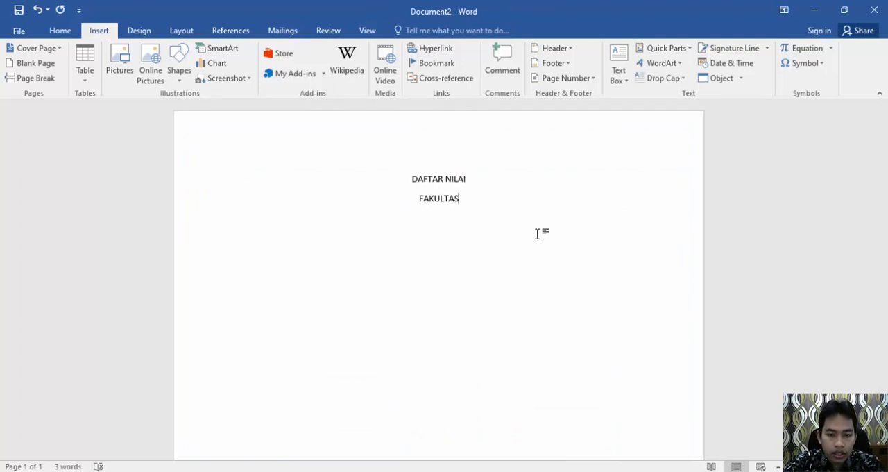
pyautogui.write(' MASING MAS')
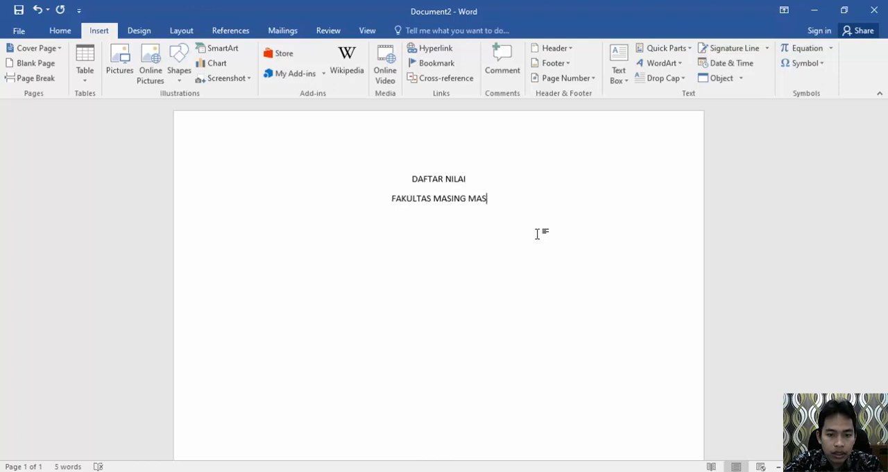
pyautogui.write('ING')
pyautogui.press('Return')
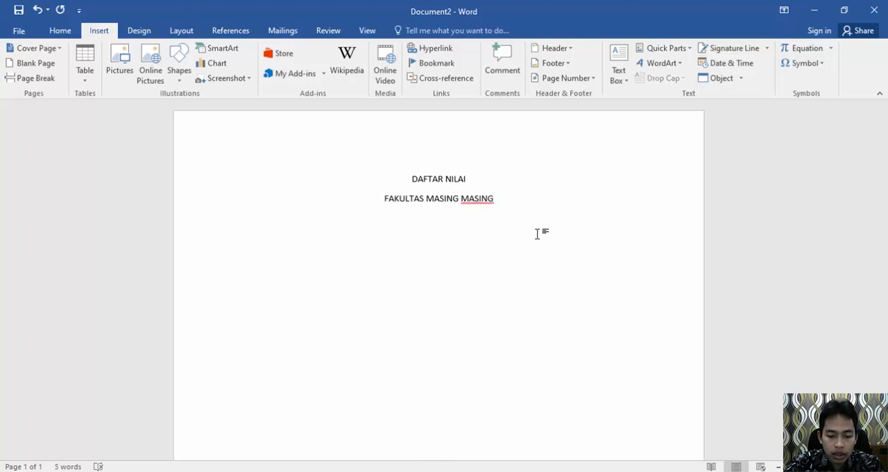
pyautogui.write('UNIVERSITAS')
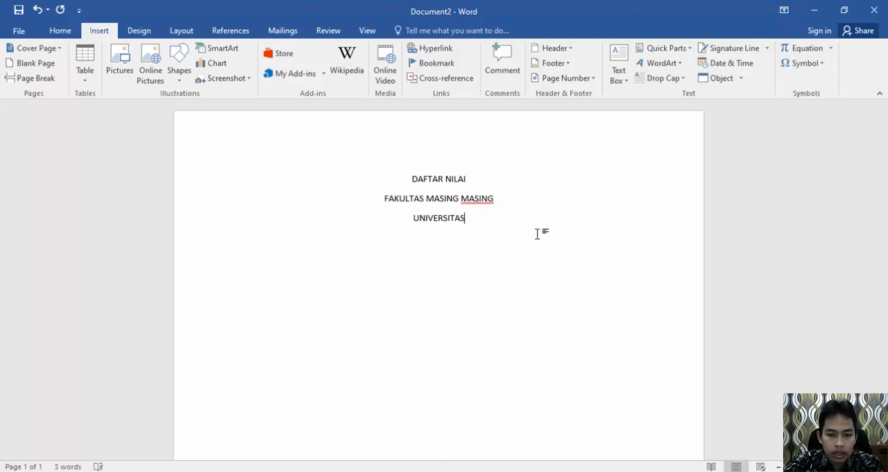
pyautogui.write(' SUBANG')
pyautogui.press('Return')
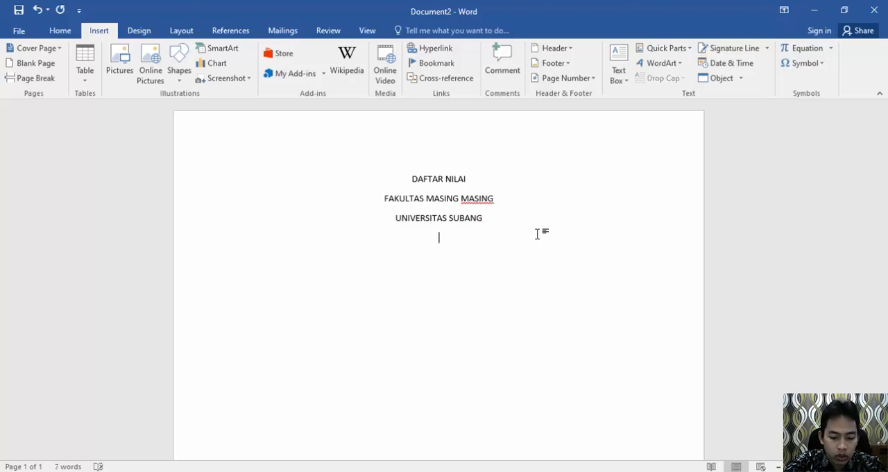
# Step: Enter the university's street address as the fourth heading line
pyautogui.write('JL')
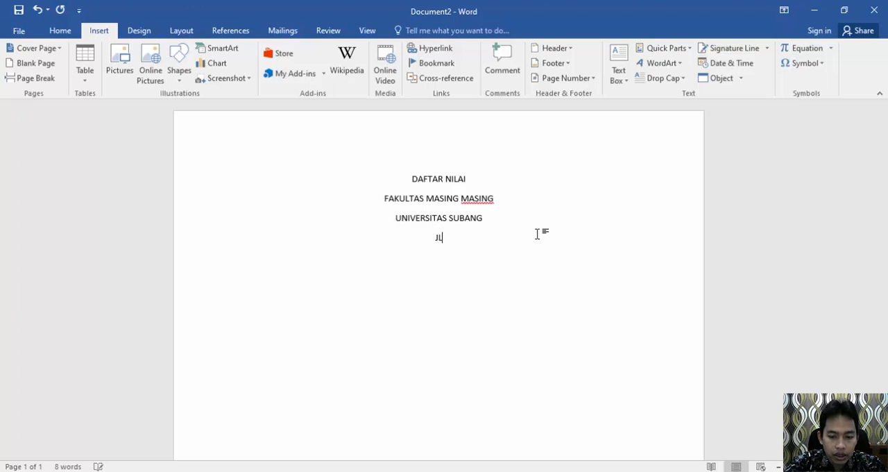
pyautogui.write('. RA')
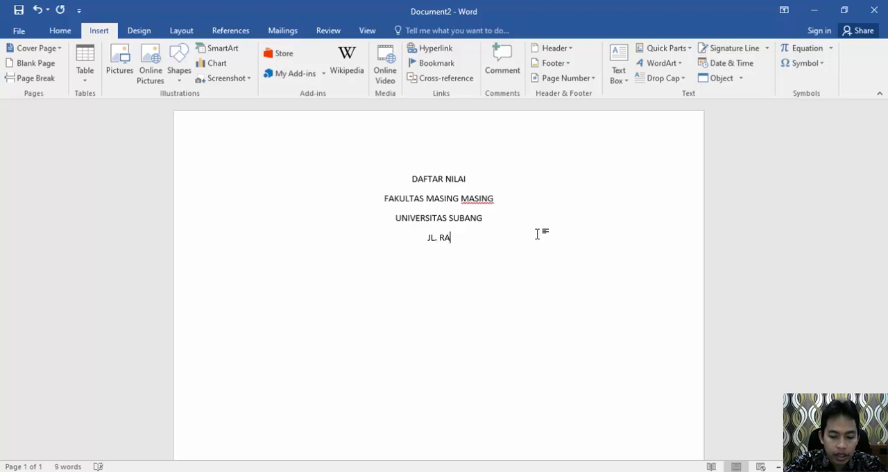
pyautogui.write('. Karti')
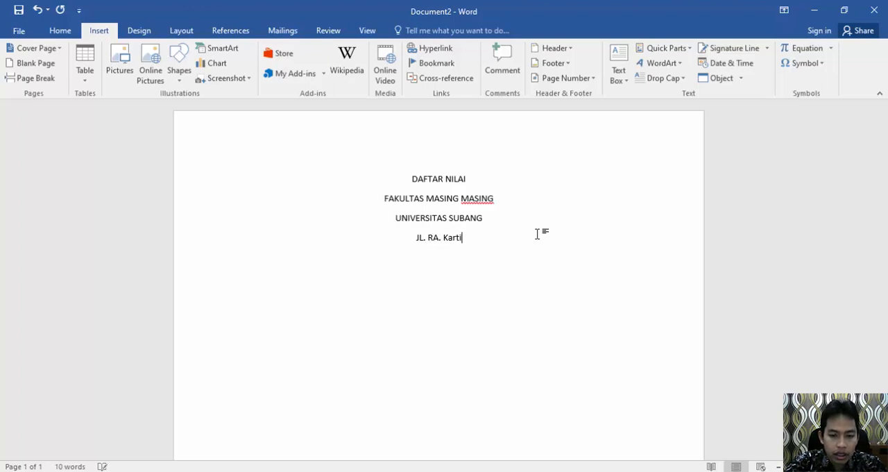
pyautogui.write('ni KM')
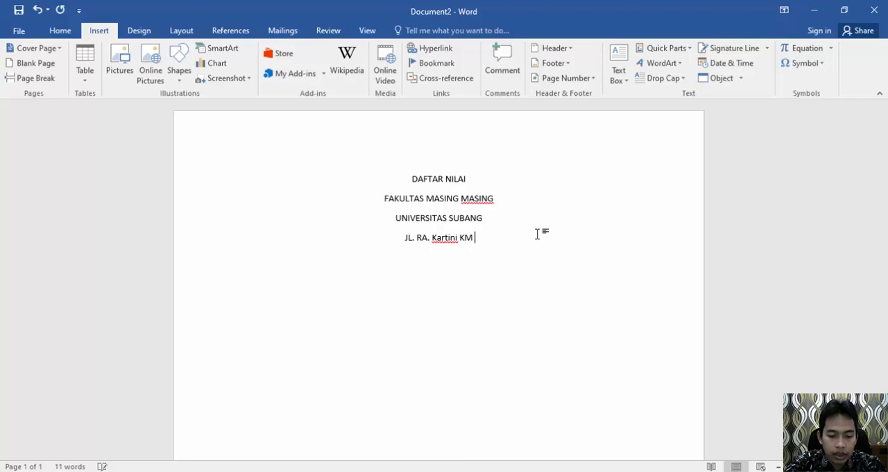
pyautogui.write(' 3 Subang')
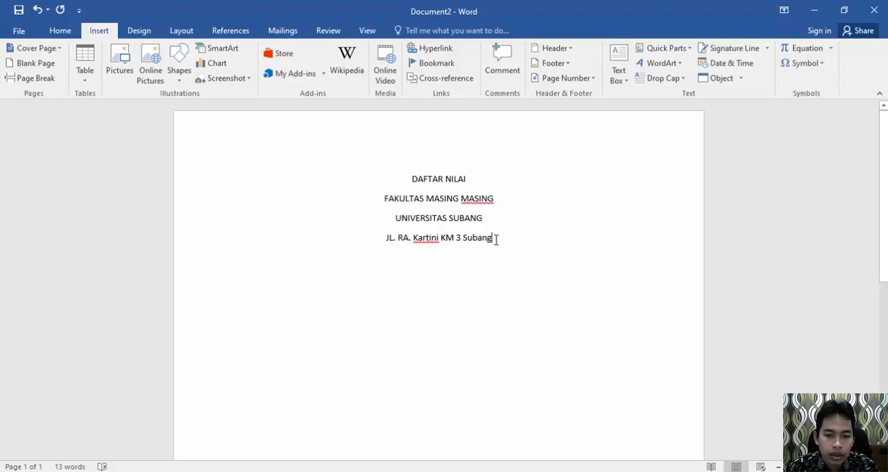
# Step: Set the paragraph spacing after all four heading lines to 0 pt
pyautogui.moveTo(475, 240); pyautogui.dragTo(389, 172)
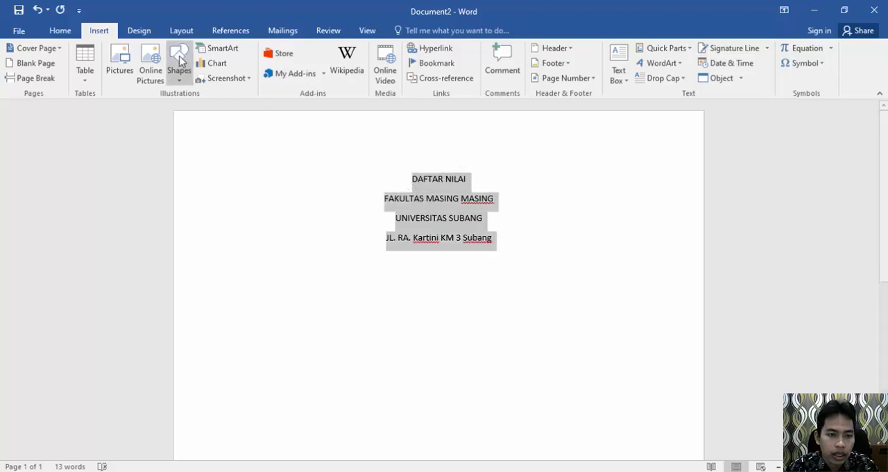
pyautogui.click(180, 30)
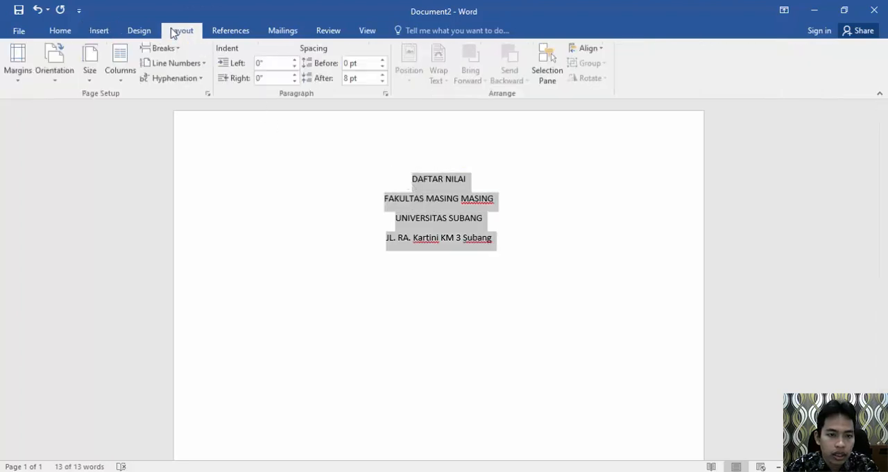
pyautogui.click(372, 82)
pyautogui.write('0')
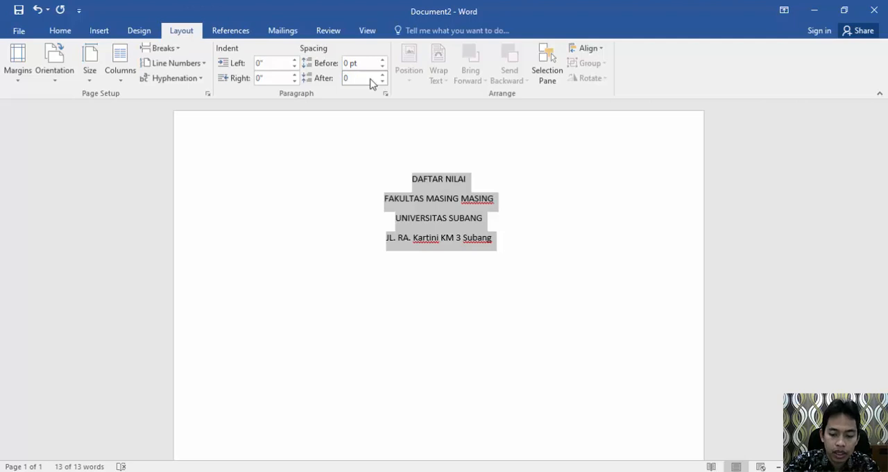
pyautogui.press('Return')
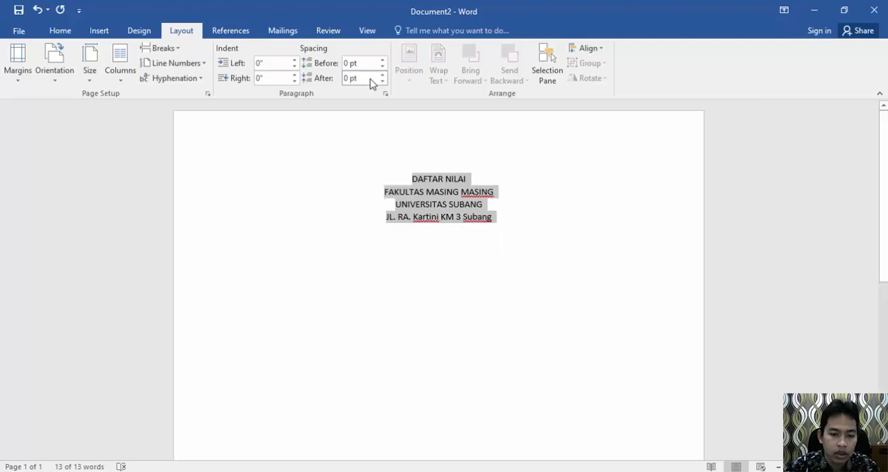
# Step: Set the font size of all four heading lines to 12
pyautogui.click(65, 35)
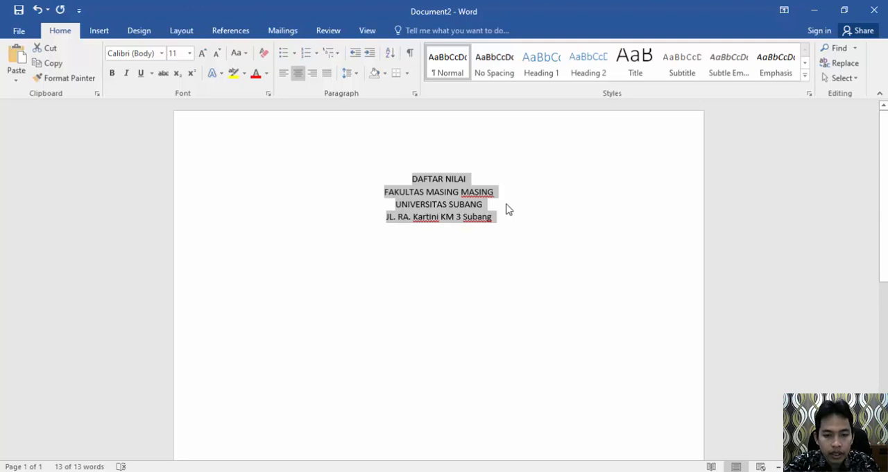
pyautogui.hotkey('ctrl', 'shift', '.')
pyautogui.hotkey('ctrl', 'shift', '.')
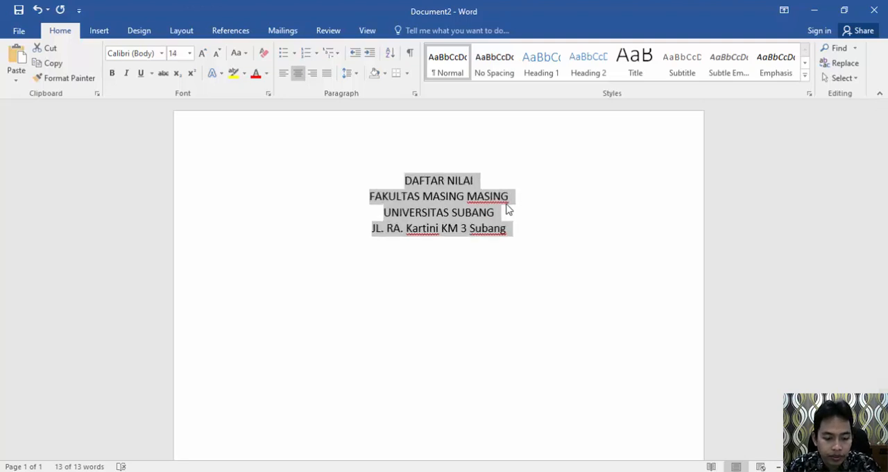
pyautogui.click(508, 216)
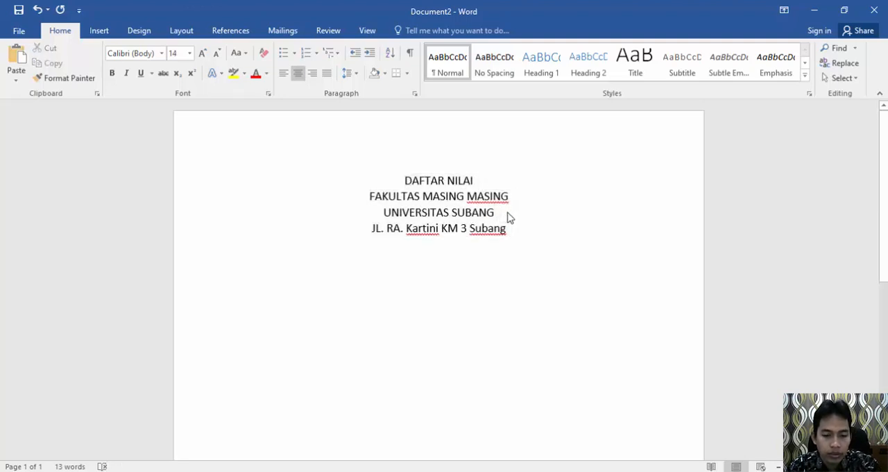
pyautogui.hotkey('ctrl', 'a')
pyautogui.hotkey('ctrl', '[')
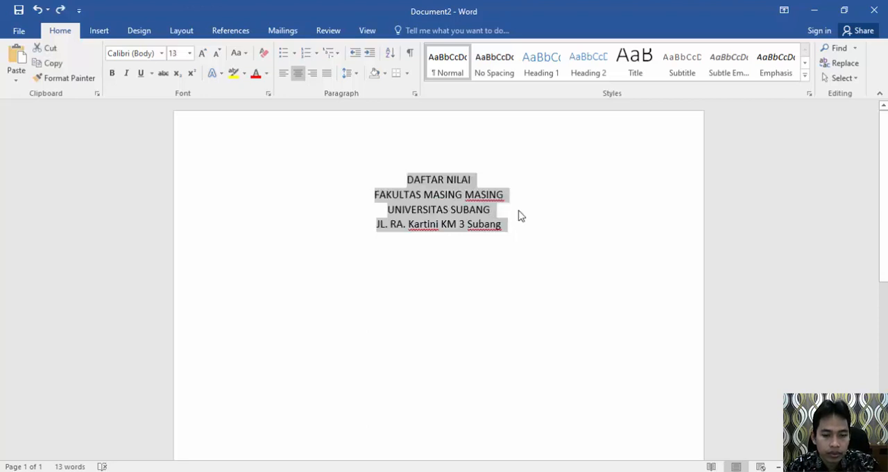
pyautogui.hotkey('ctrl', '[')
pyautogui.click(511, 208)
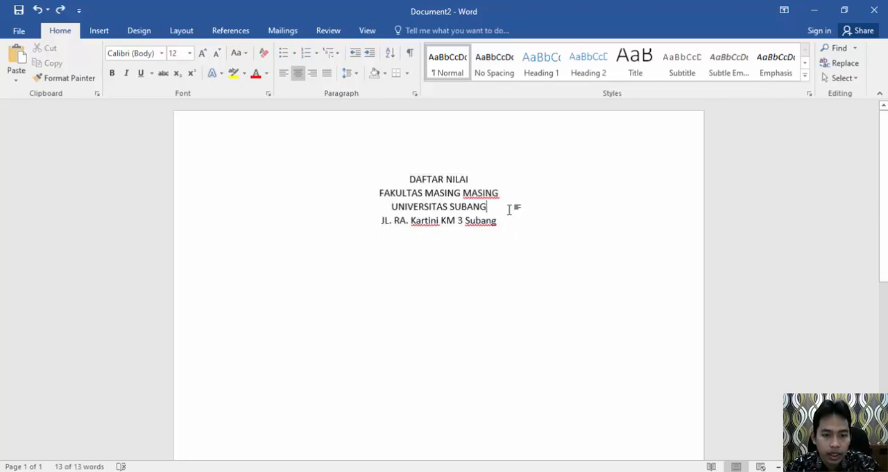
# Step: Set the font size of the "UNIVERSITAS SUBANG" line to 20 and place the cursor at the end of the address line
pyautogui.moveTo(501, 193); pyautogui.dragTo(380, 194)
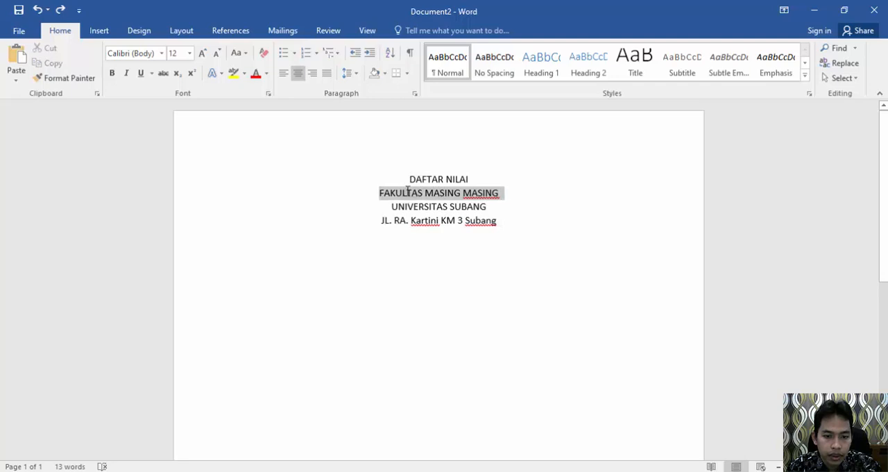
pyautogui.moveTo(487, 206); pyautogui.dragTo(396, 206)
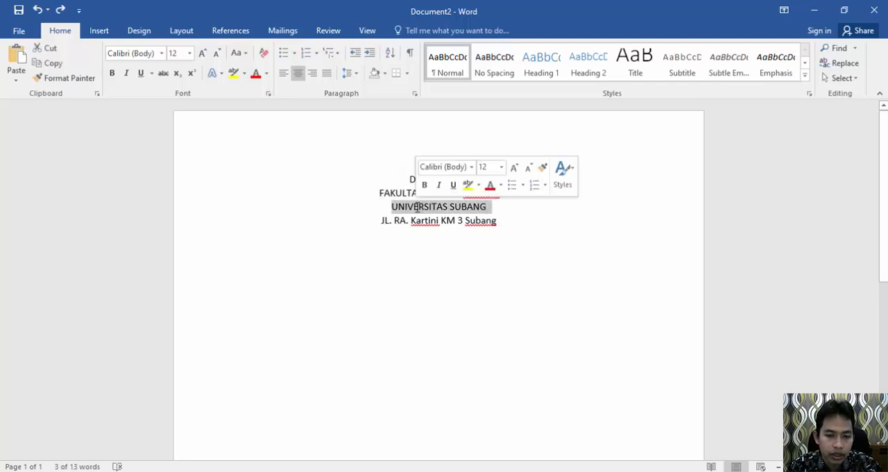
pyautogui.click(189, 53)
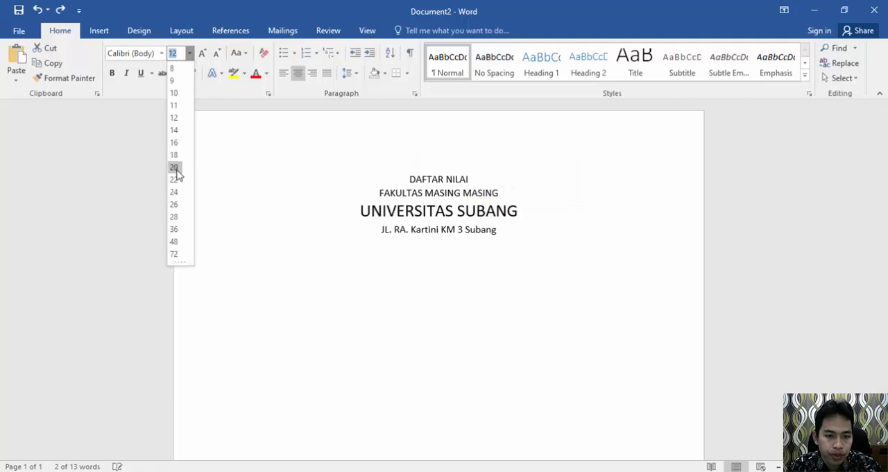
pyautogui.click(175, 168)
pyautogui.click(478, 194)
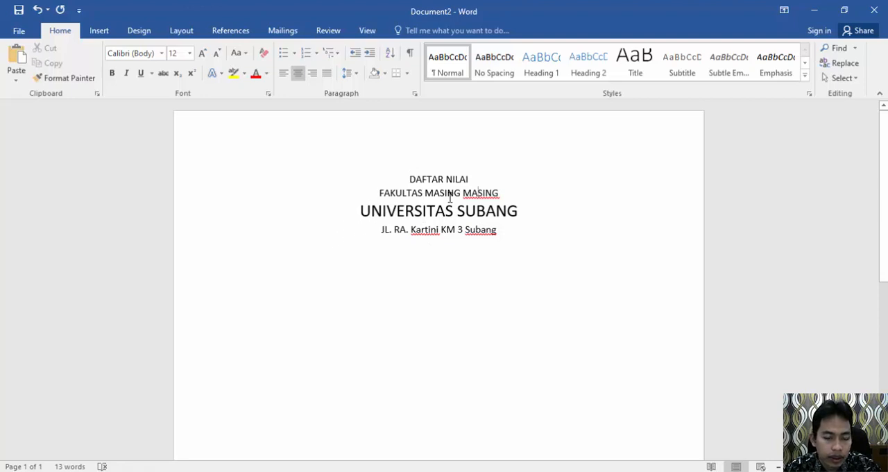
pyautogui.click(505, 230)
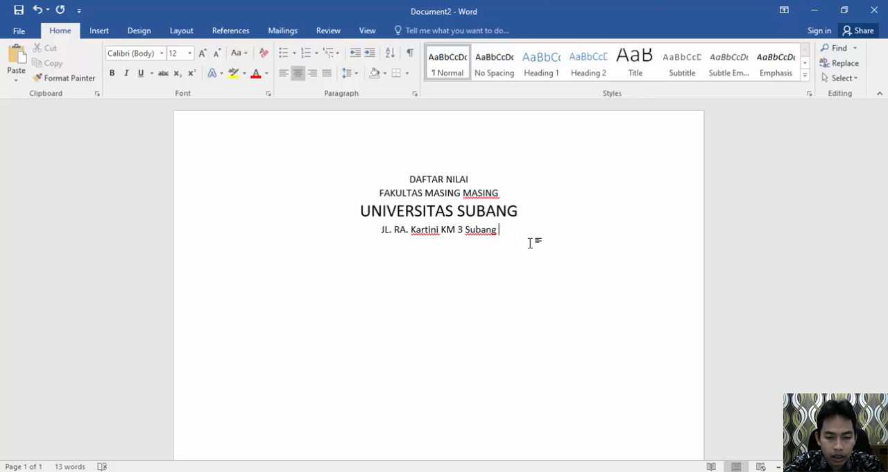
# Step: Append "No. Tlp." and the university's phone number to the end of the address line
pyautogui.write('Kod')
pyautogui.press('BackSpace')
pyautogui.press('BackSpace')
pyautogui.press('BackSpace')
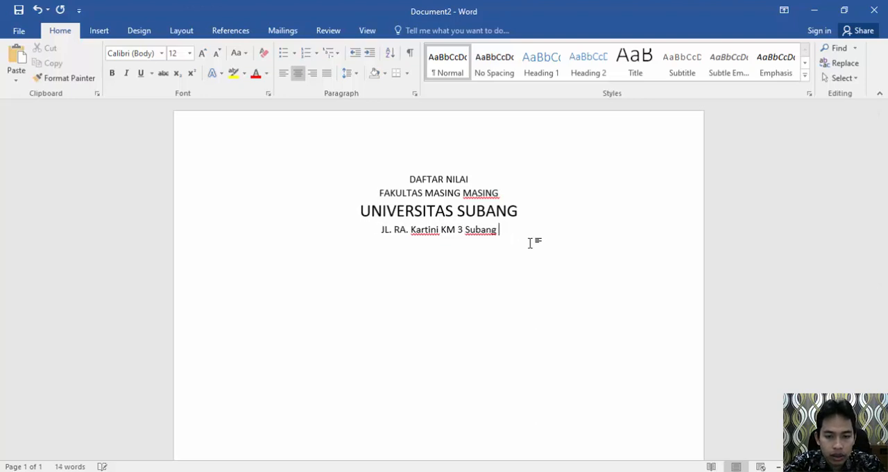
pyautogui.write('No. TLp')
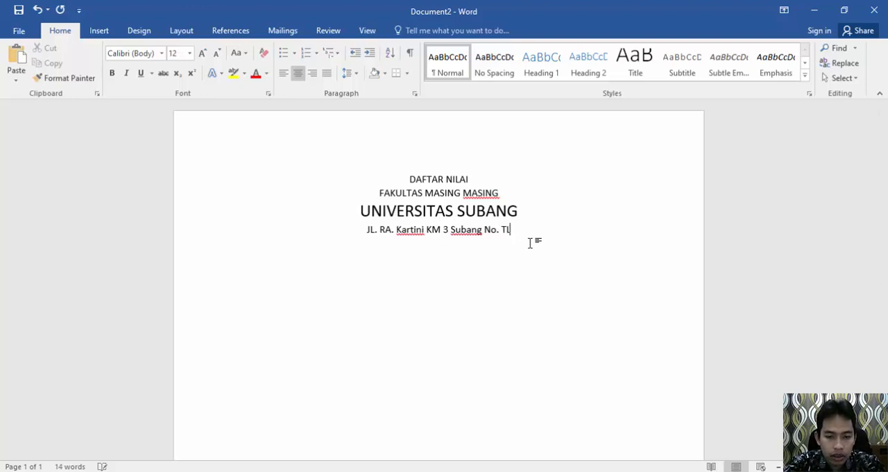
pyautogui.press('BackSpace')
pyautogui.press('BackSpace')
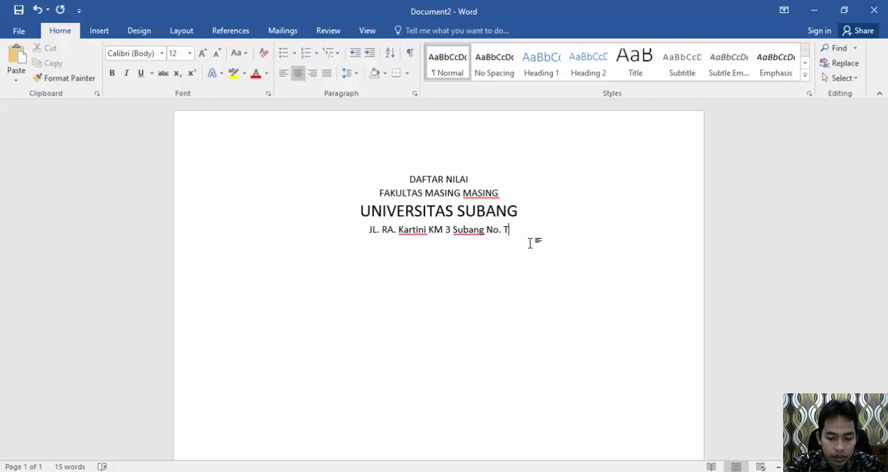
pyautogui.write('lp.')
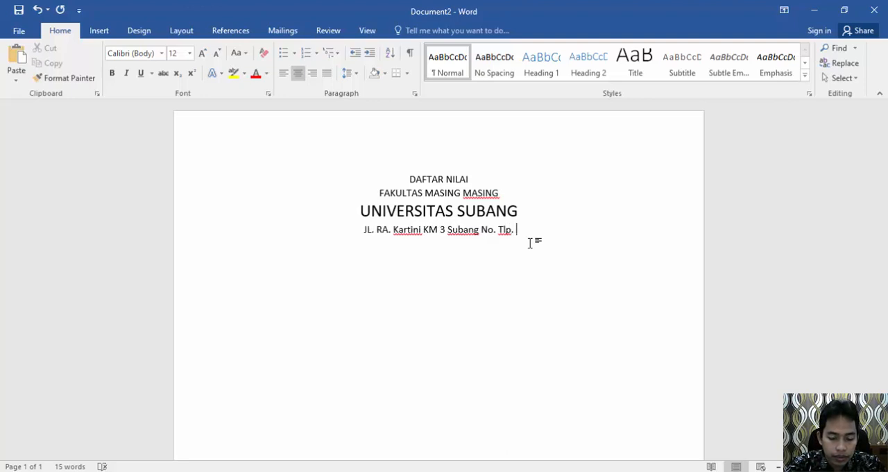
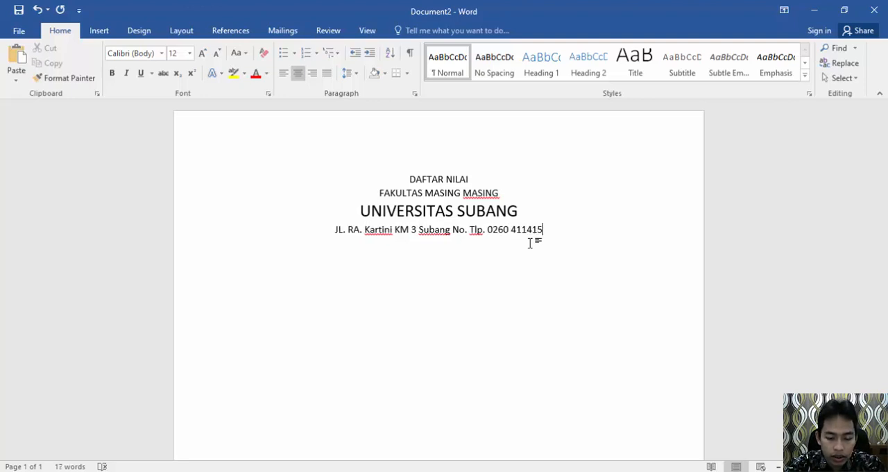
pyautogui.write(', Kode Pos')
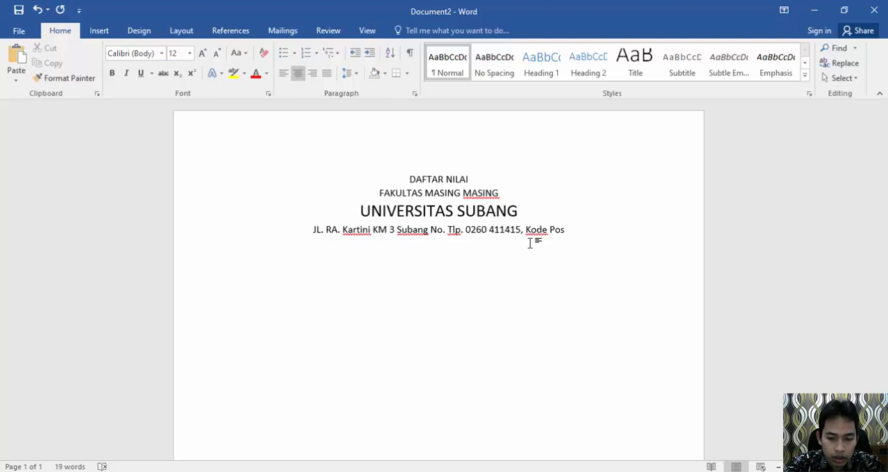
pyautogui.write(', ')
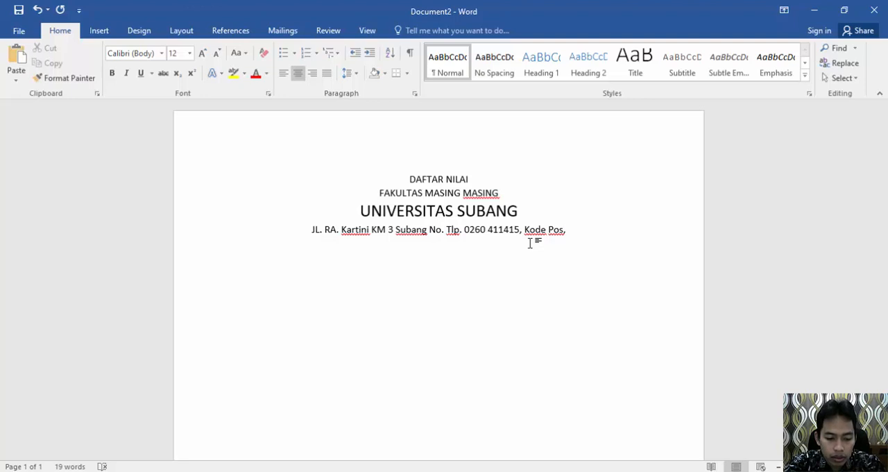
pyautogui.write('212')
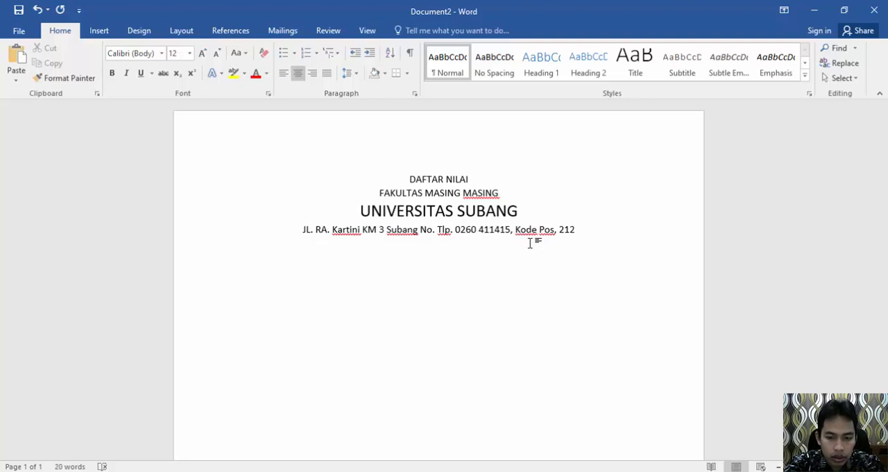
pyautogui.write('21,')
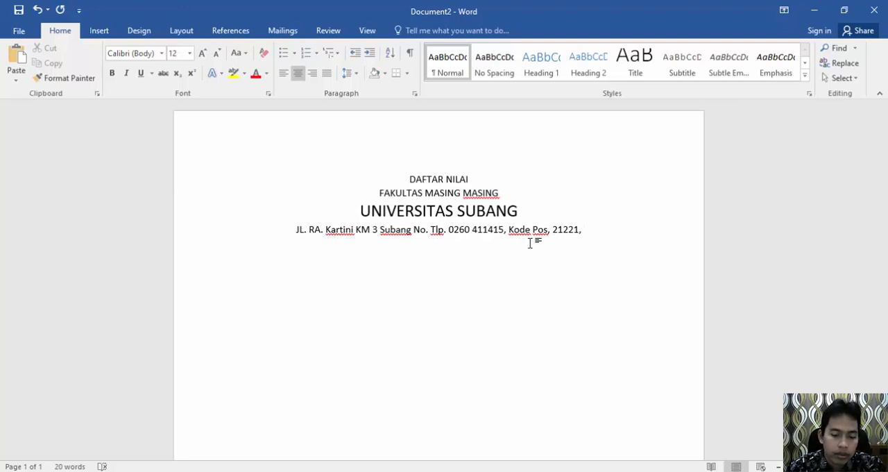
# Step: Set the font of all four heading lines to Times New Roman and place the cursor at the end of the address line
pyautogui.moveTo(408, 179); pyautogui.dragTo(602, 236)
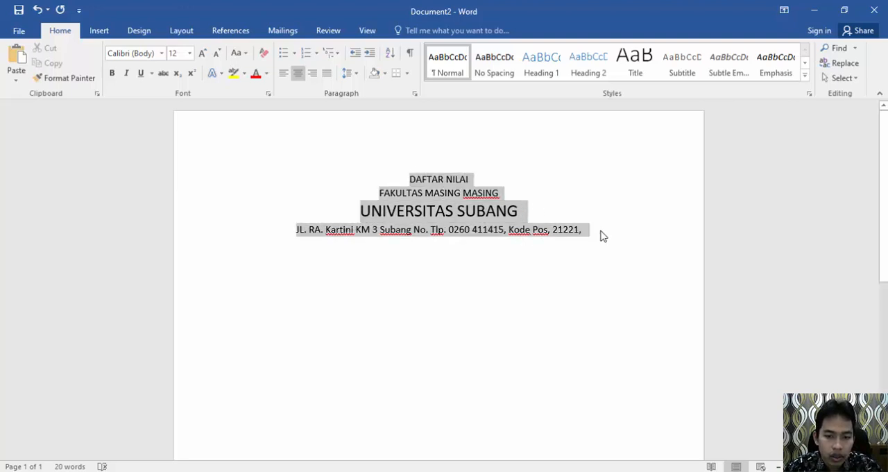
pyautogui.click(160, 54)
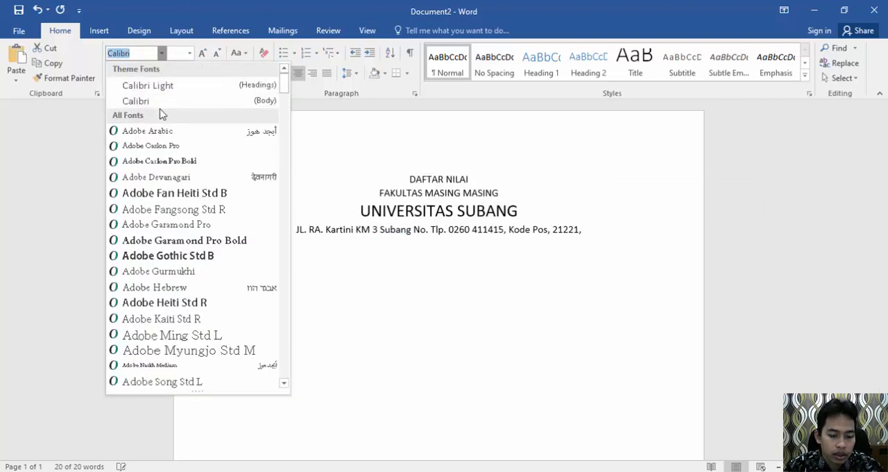
pyautogui.write('Times New Ro')
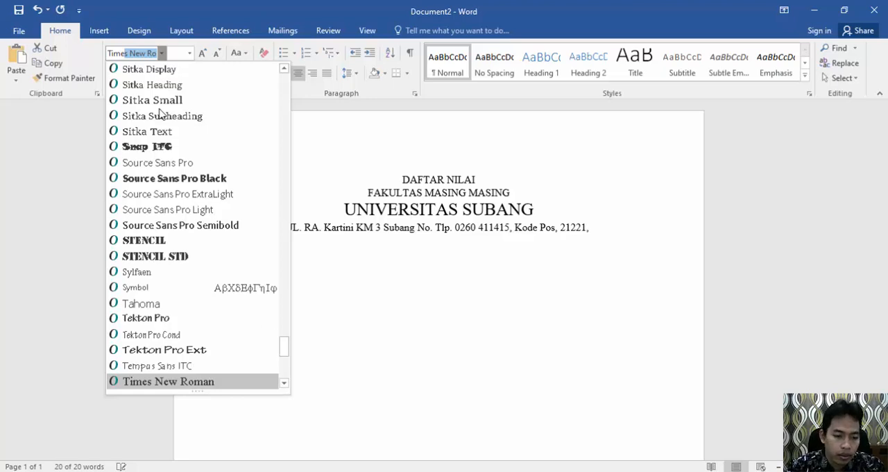
pyautogui.click(173, 381)
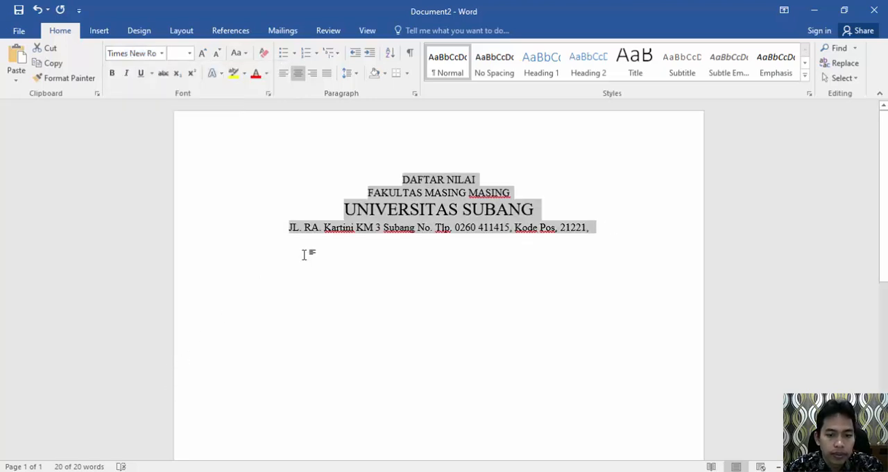
pyautogui.click(449, 209)
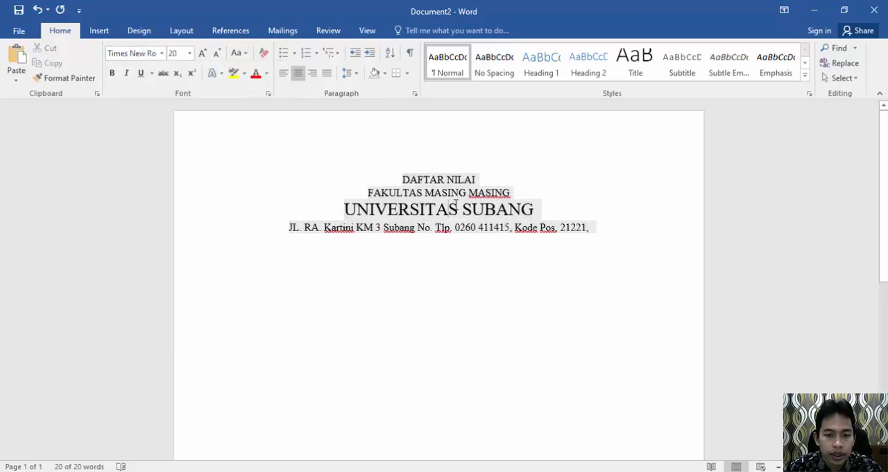
pyautogui.click(592, 230)
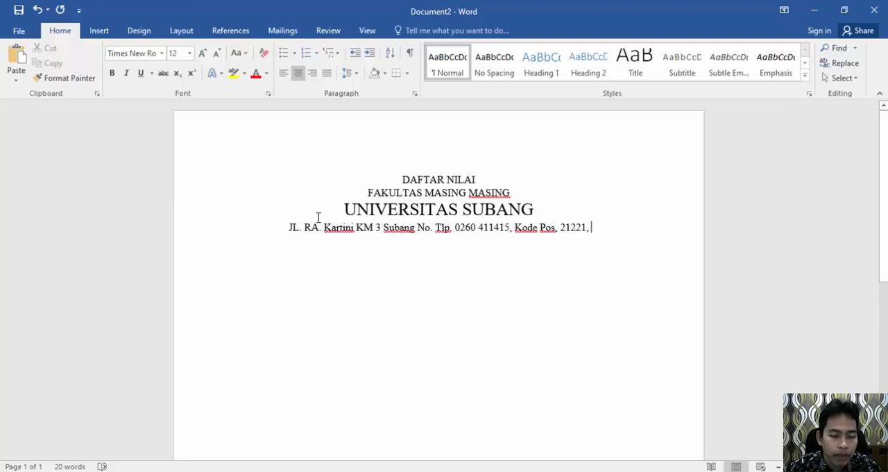
# Step: Insert the picture "universitas-subang-colour" from the Pictures folder at the end of the address line
pyautogui.click(99, 30)
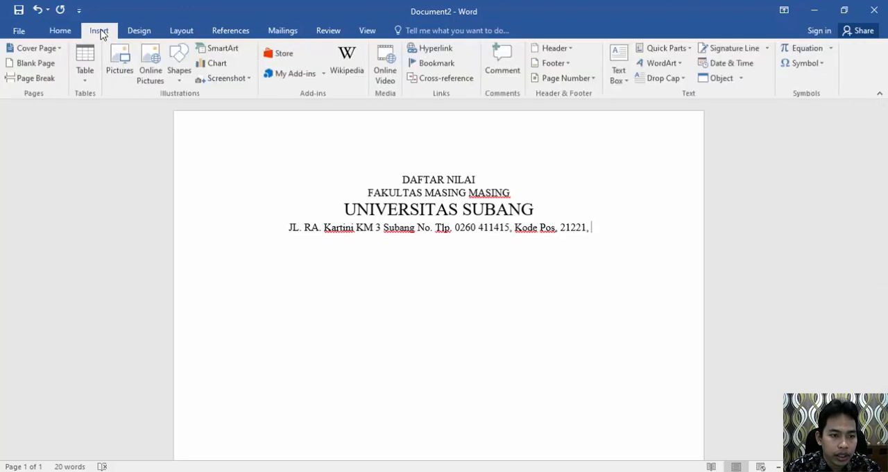
pyautogui.click(118, 72)
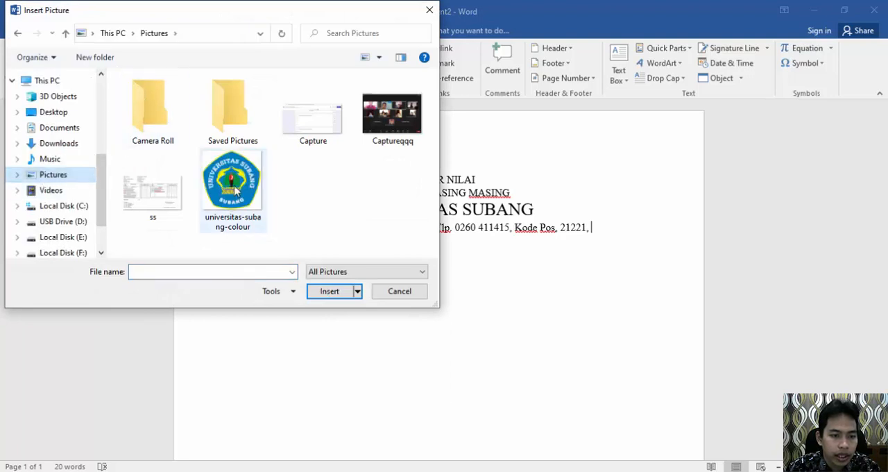
pyautogui.doubleClick(234, 189)
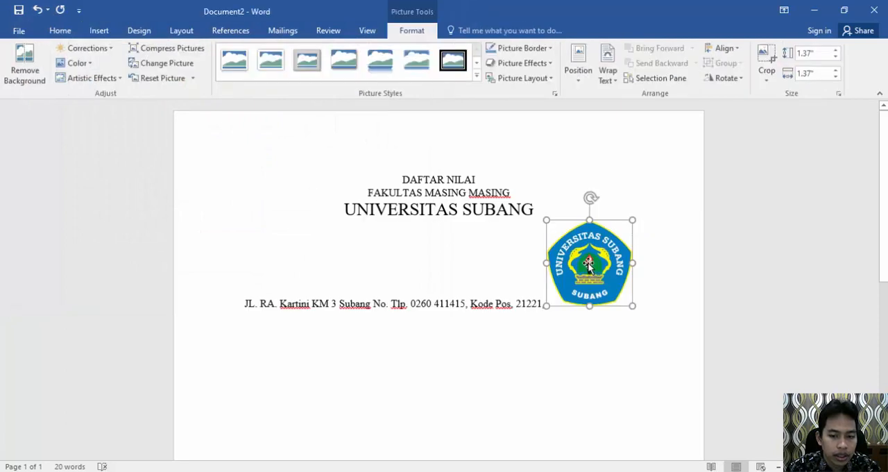
pyautogui.click(587, 265)
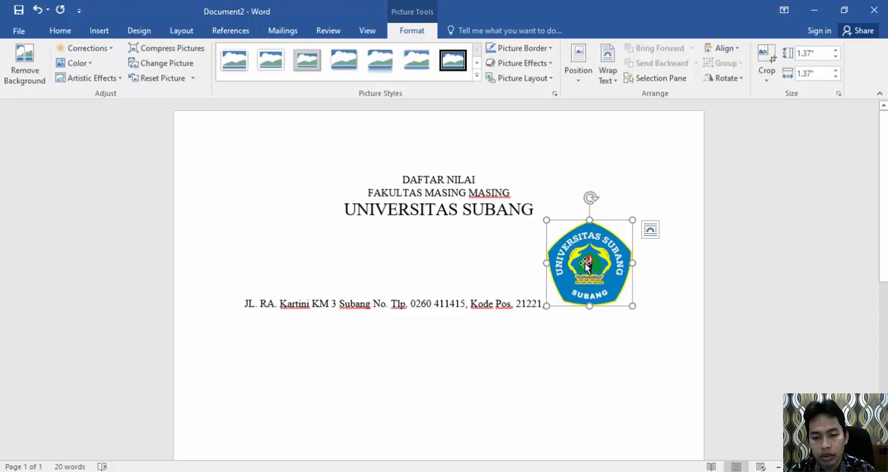
# Step: Set the logo's text wrapping to Behind Text and move it to the left of the heading lines
pyautogui.click(652, 232)
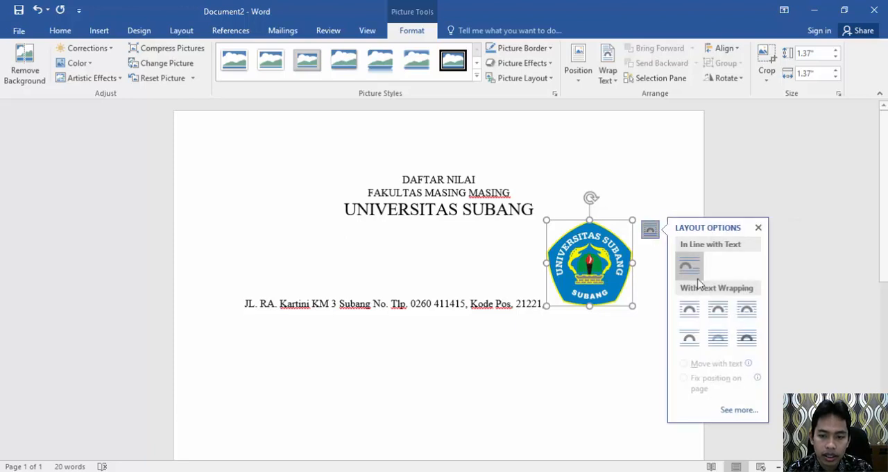
pyautogui.click(724, 345)
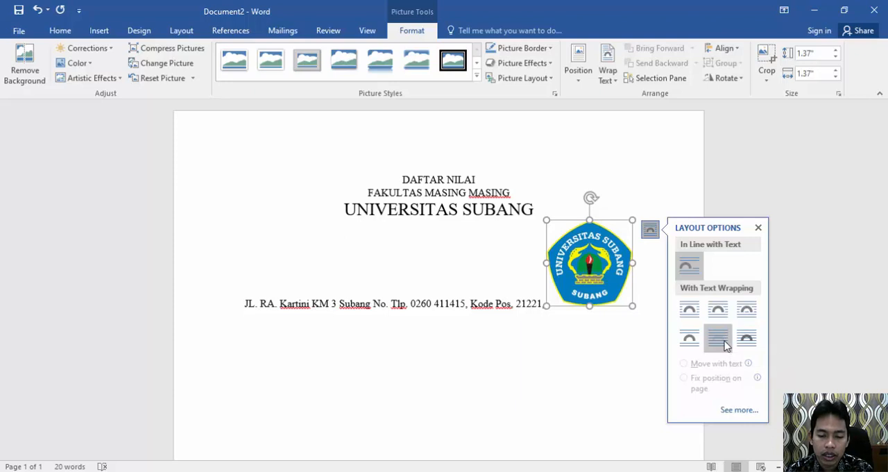
pyautogui.moveTo(573, 260); pyautogui.dragTo(263, 193)
pyautogui.click(408, 221)
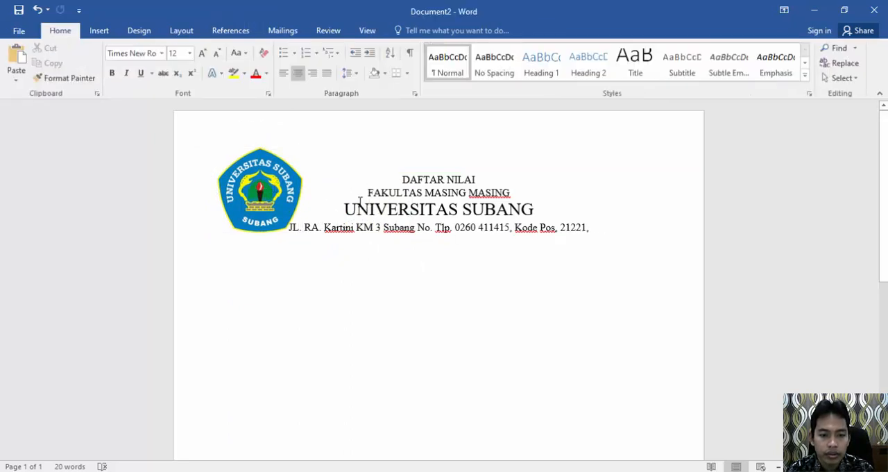
pyautogui.click(610, 230)
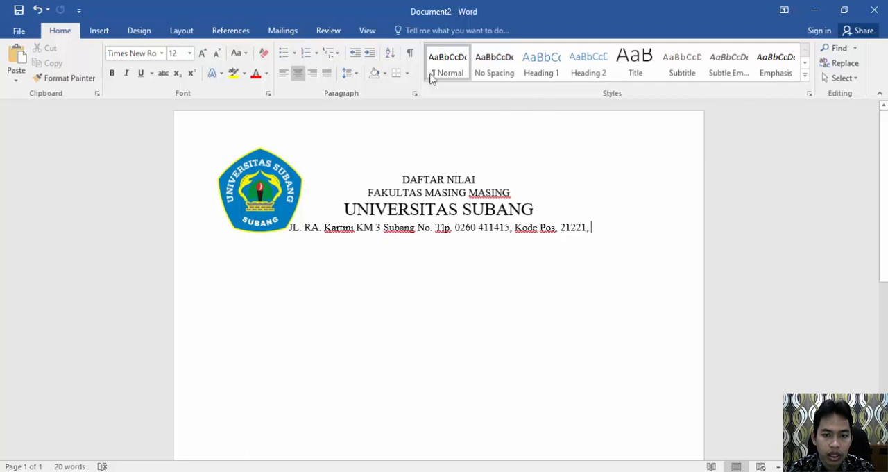
# Step: Try the Through text wrapping option on the university logo
pyautogui.click(146, 35)
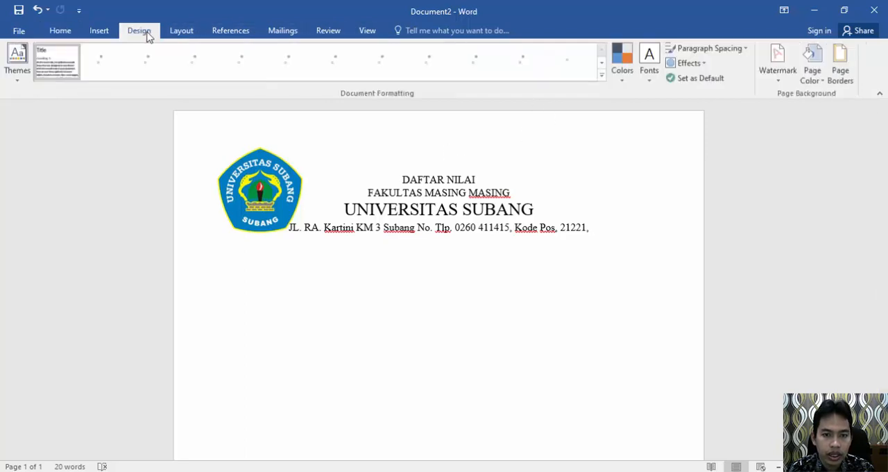
pyautogui.click(262, 198)
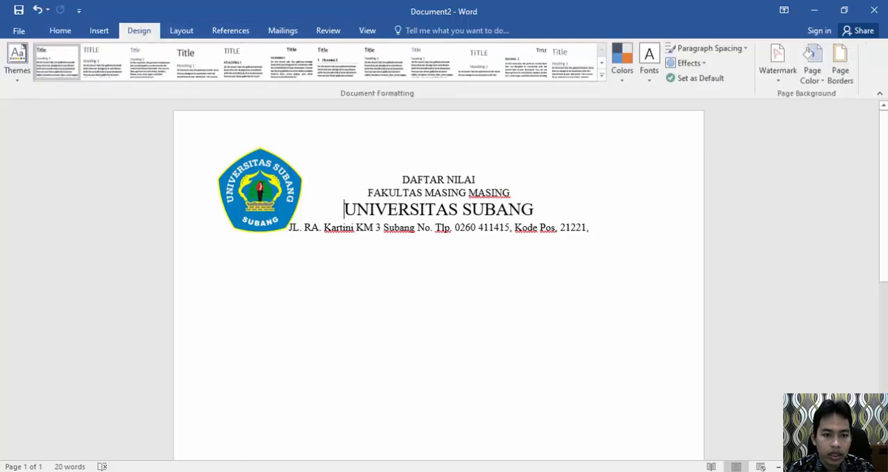
pyautogui.click(273, 159)
pyautogui.click(412, 31)
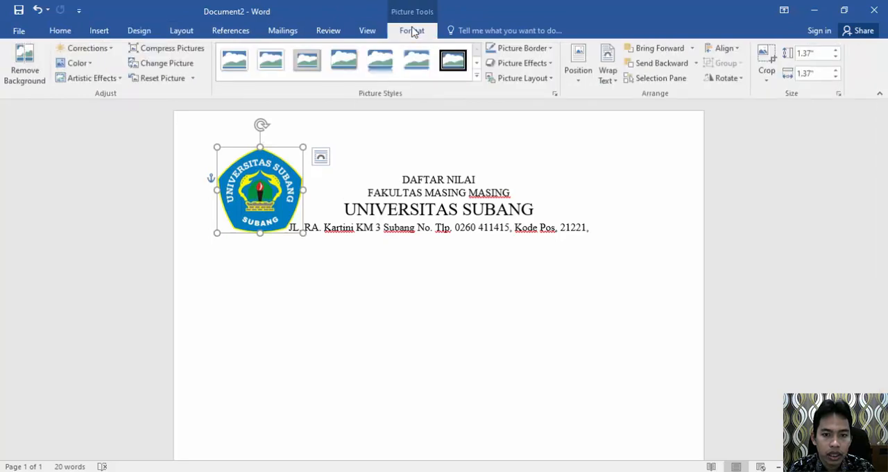
pyautogui.click(608, 76)
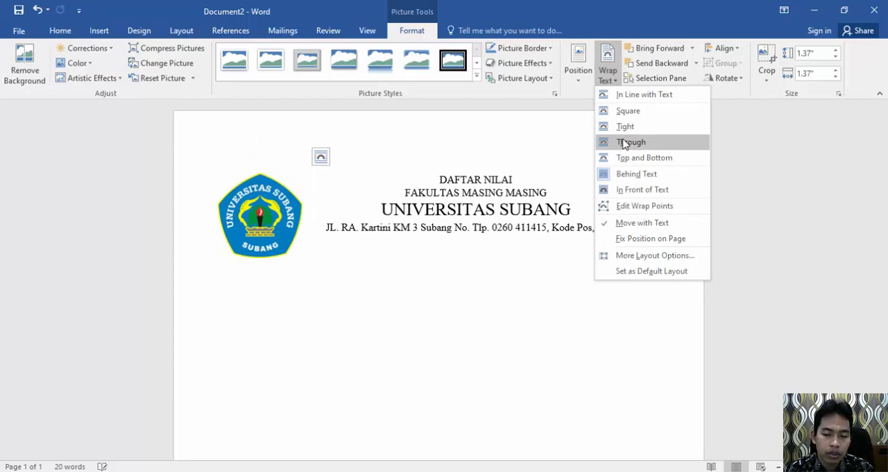
pyautogui.click(622, 144)
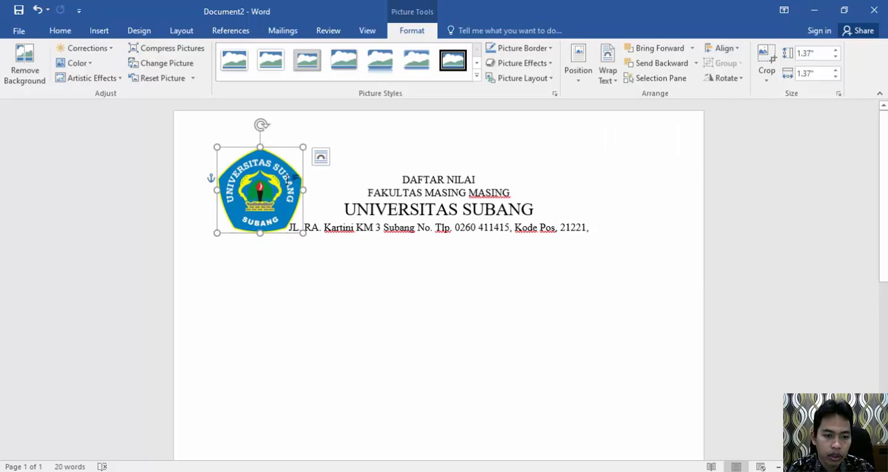
# Step: Nudge the university logo slightly to the left beside the heading lines
pyautogui.moveTo(278, 146); pyautogui.dragTo(278, 147)
pyautogui.click(388, 269)
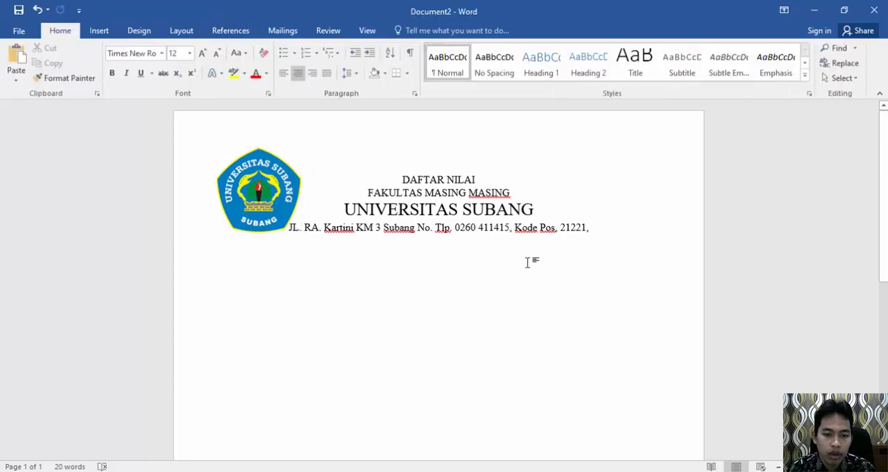
# Step: Add left-aligned blank space below the address line and insert a table with 6 columns and 8 rows there
pyautogui.press('Return')
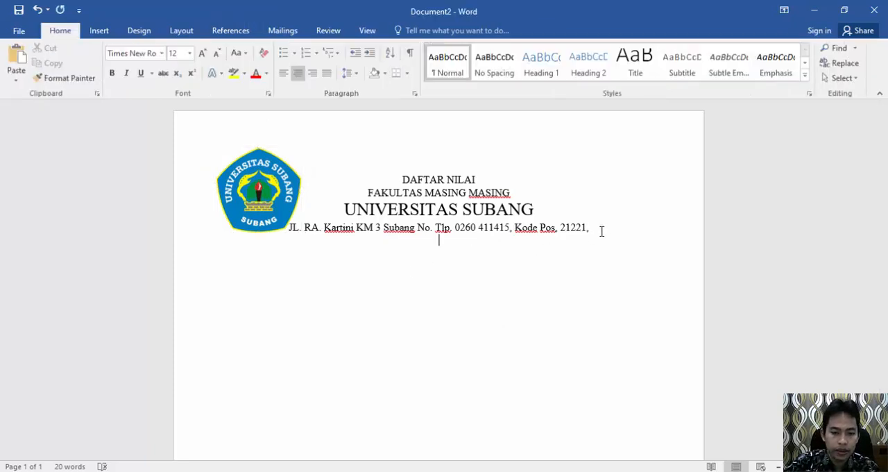
pyautogui.hotkey('ctrl', 'l')
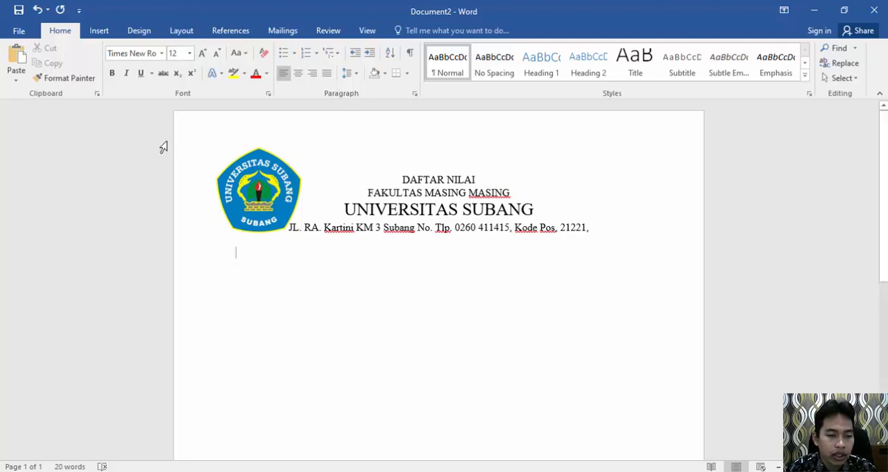
pyautogui.click(99, 31)
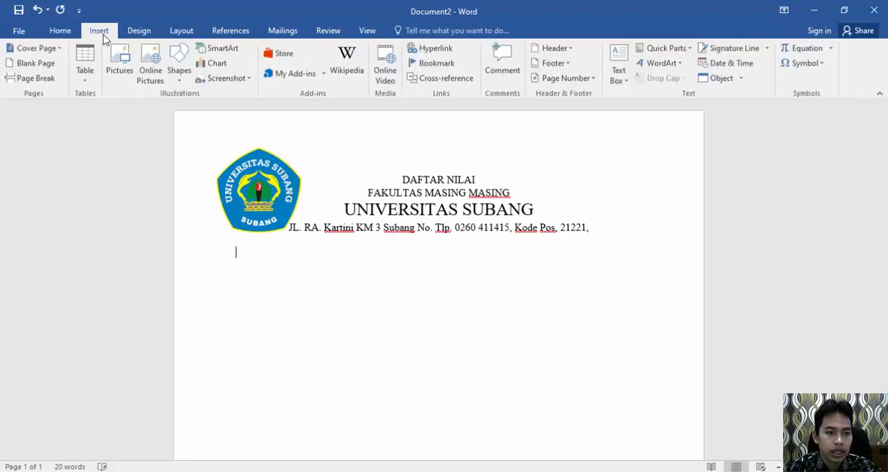
pyautogui.click(90, 81)
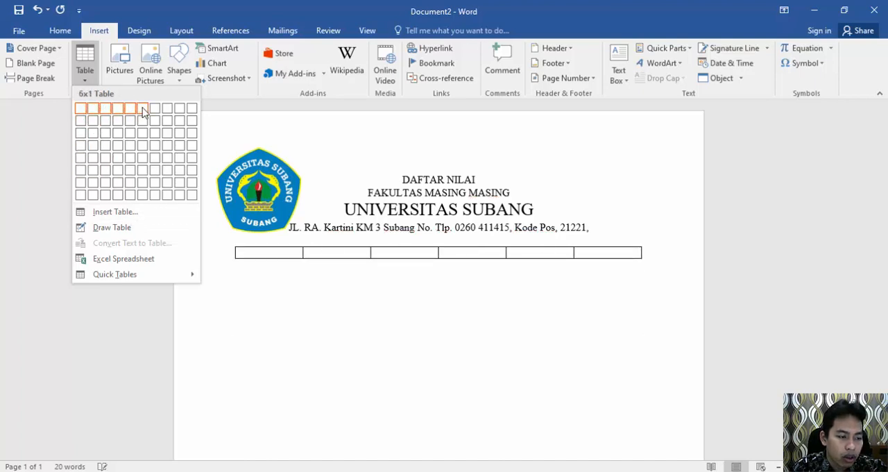
pyautogui.click(141, 197)
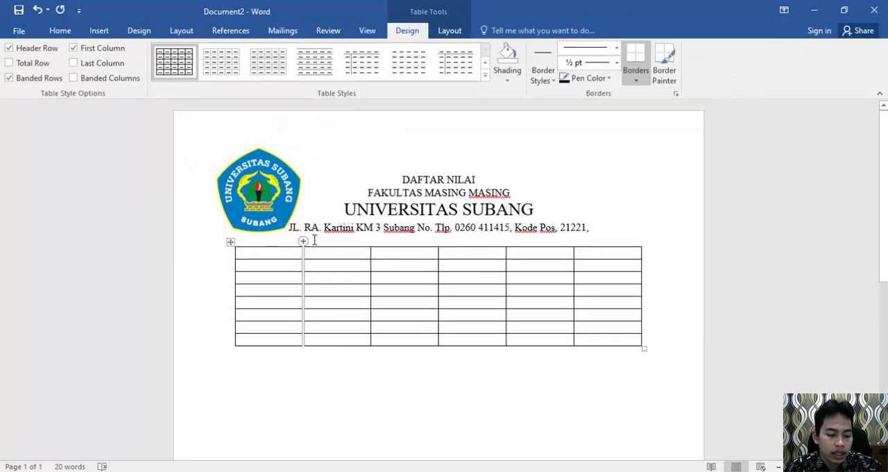
# Step: Undo the table insertion and insert a new table by specifying 6 columns and 8 rows with fixed column width
pyautogui.hotkey('ctrl', 'z')
pyautogui.click(99, 32)
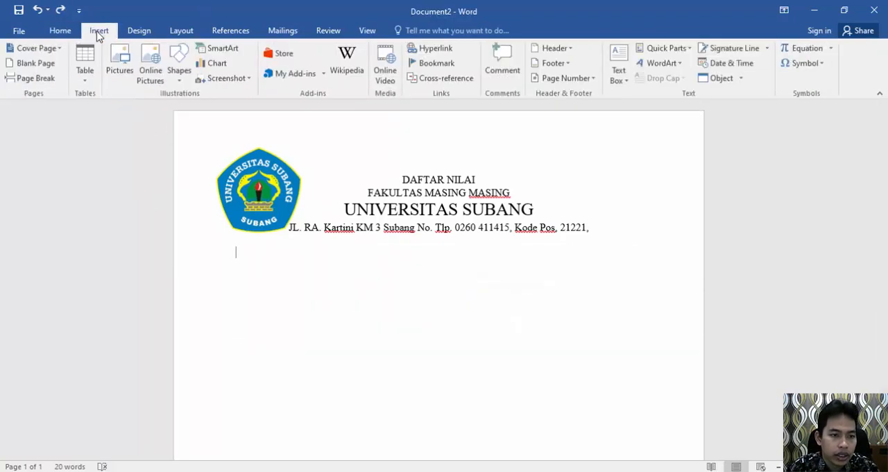
pyautogui.click(92, 83)
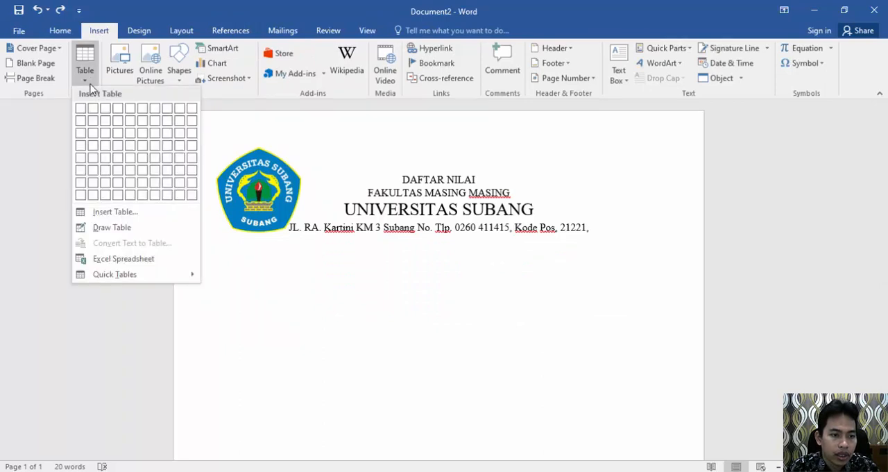
pyautogui.click(115, 212)
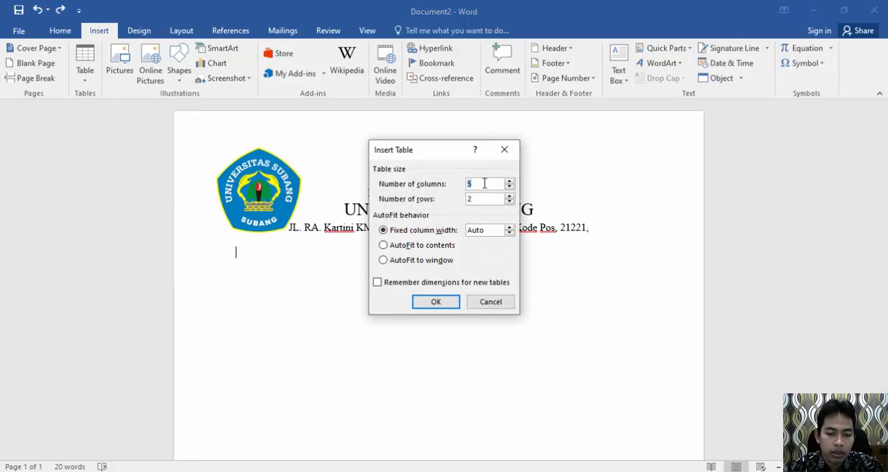
pyautogui.write('6')
pyautogui.moveTo(480, 201); pyautogui.dragTo(462, 201)
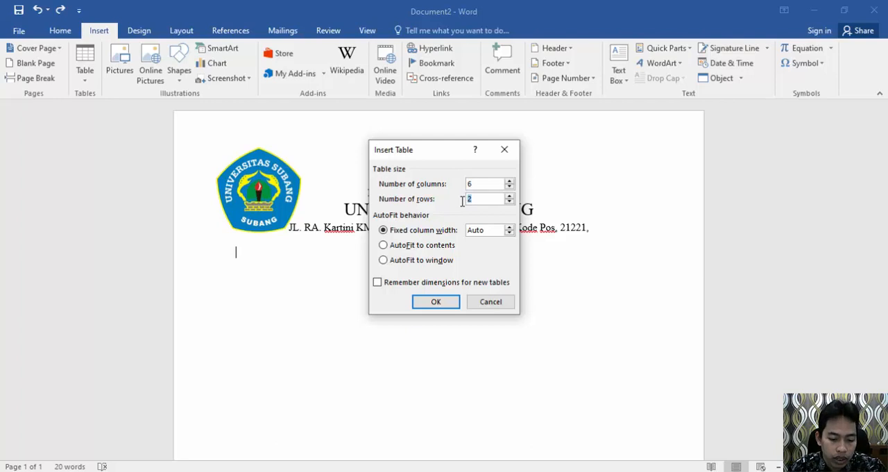
pyautogui.write('8')
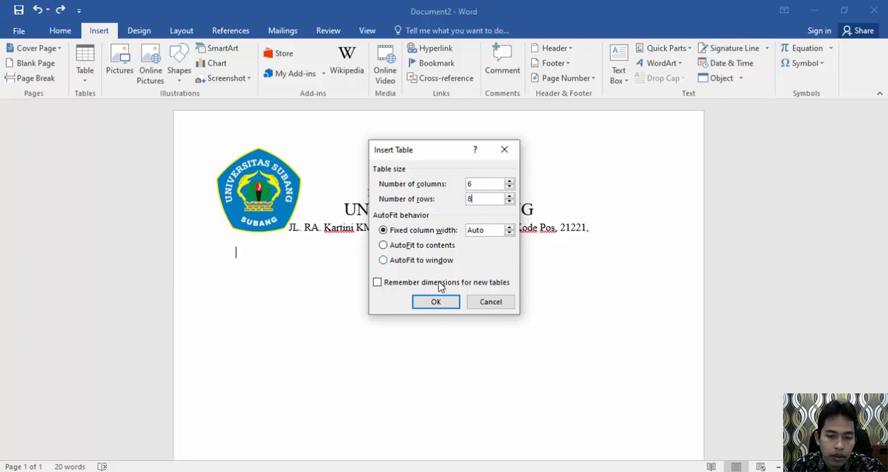
pyautogui.click(443, 303)
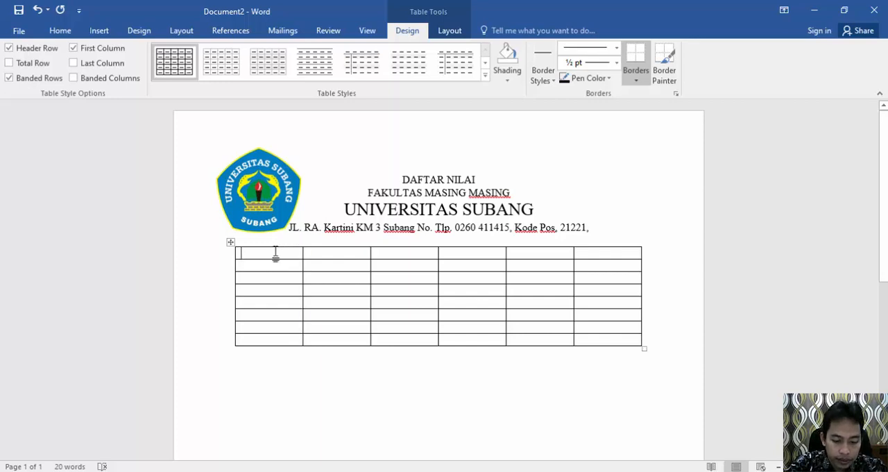
# Step: Fill the first three header cells of the table with "No.", "NPM" and "NAMA"
pyautogui.write('No.')
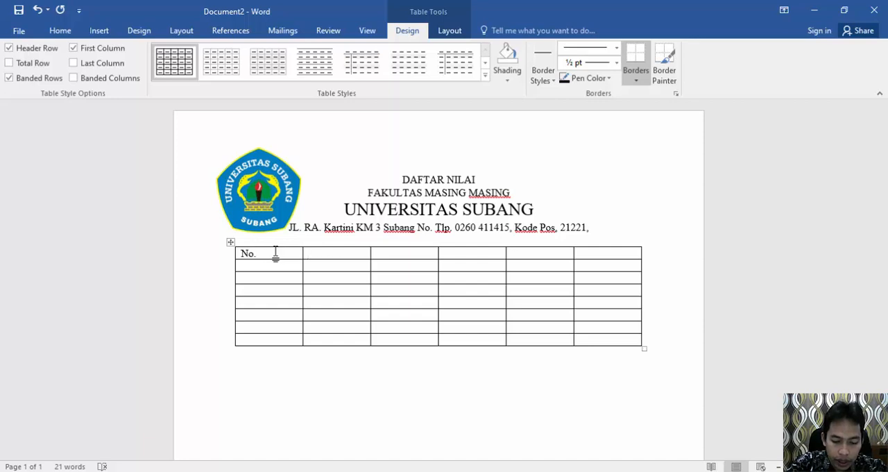
pyautogui.press('Tab')
pyautogui.write('NPM')
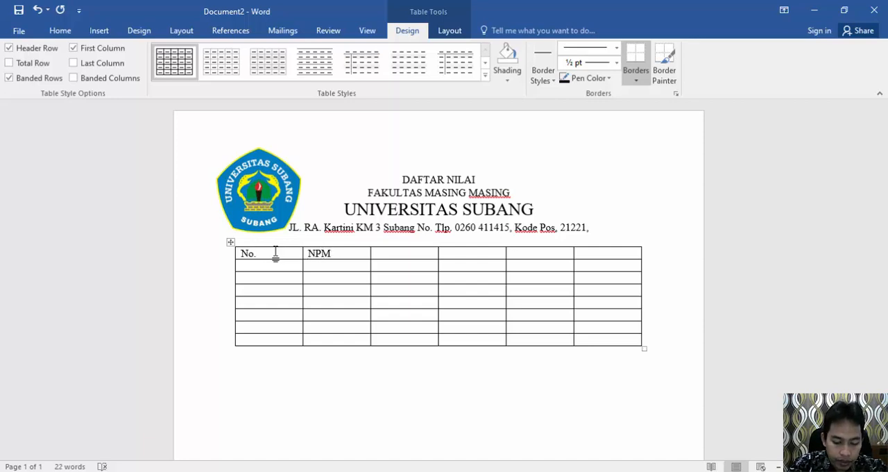
pyautogui.press('Tab')
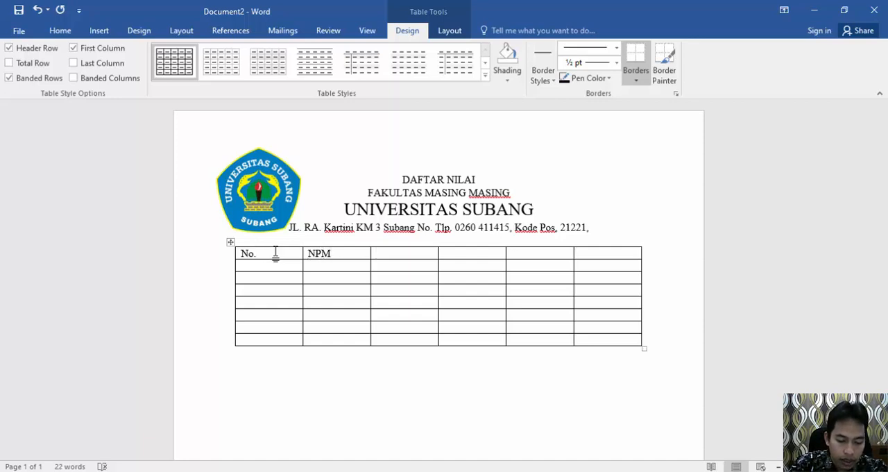
pyautogui.write('NAMA')
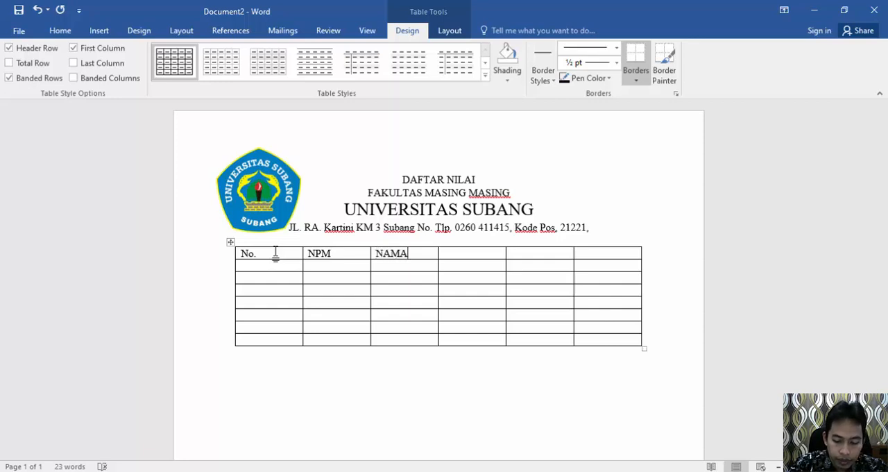
# Step: Enter the heading "NILAI UJIAN" in the fourth cell of the table's first row
pyautogui.click(471, 253)
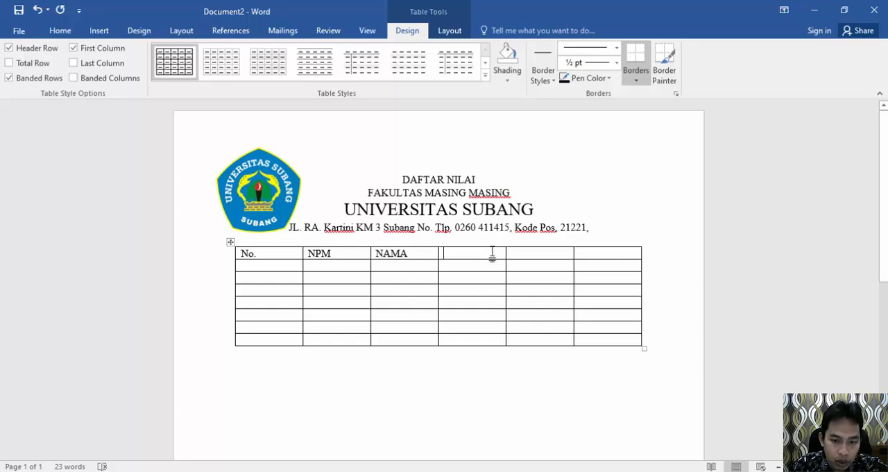
pyautogui.moveTo(492, 254); pyautogui.dragTo(588, 258)
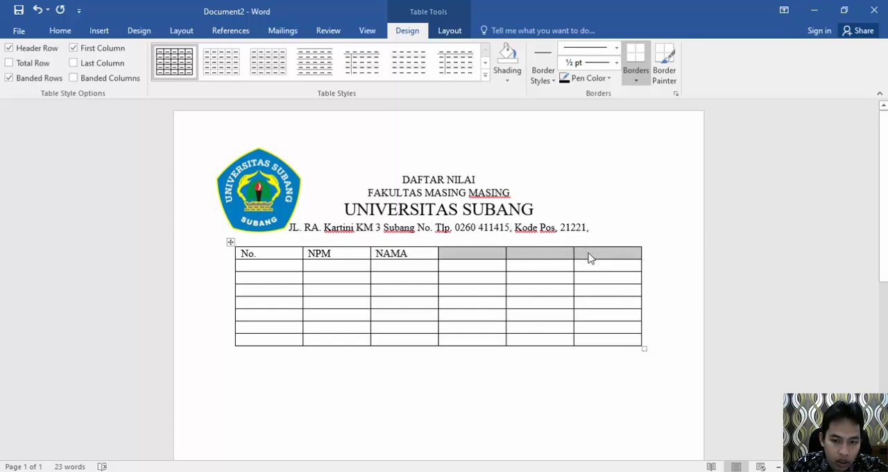
pyautogui.click(589, 258)
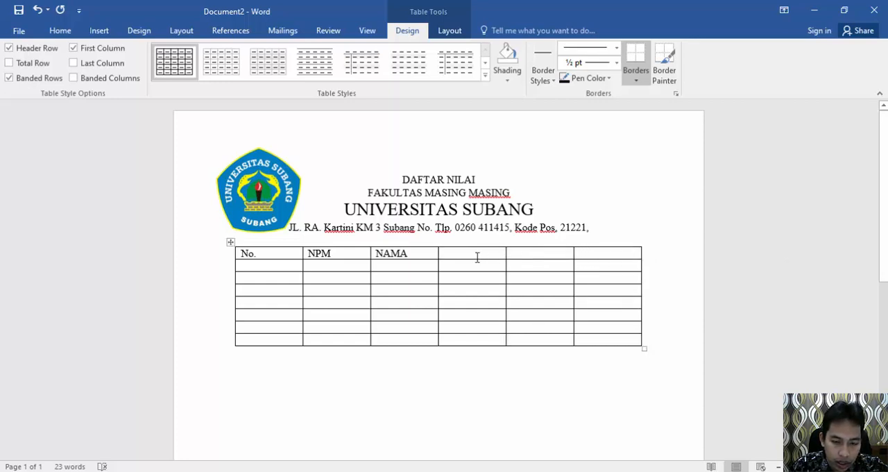
pyautogui.click(456, 254)
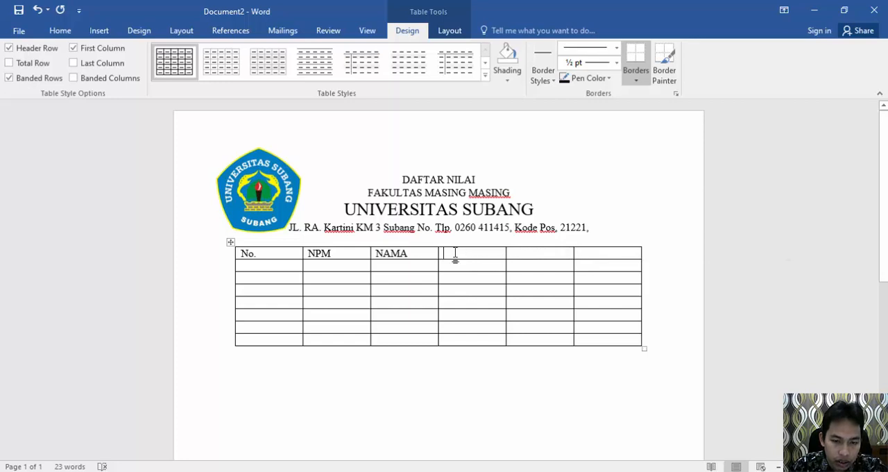
pyautogui.write('NI')
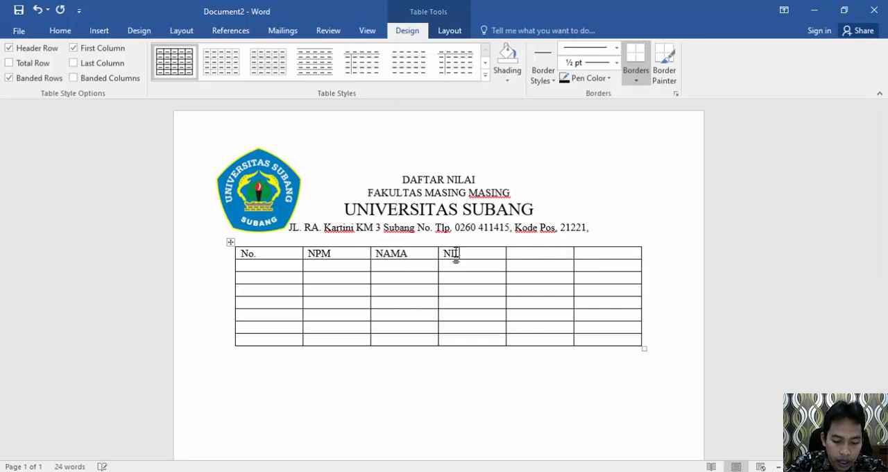
pyautogui.write('LAI UJAIN')
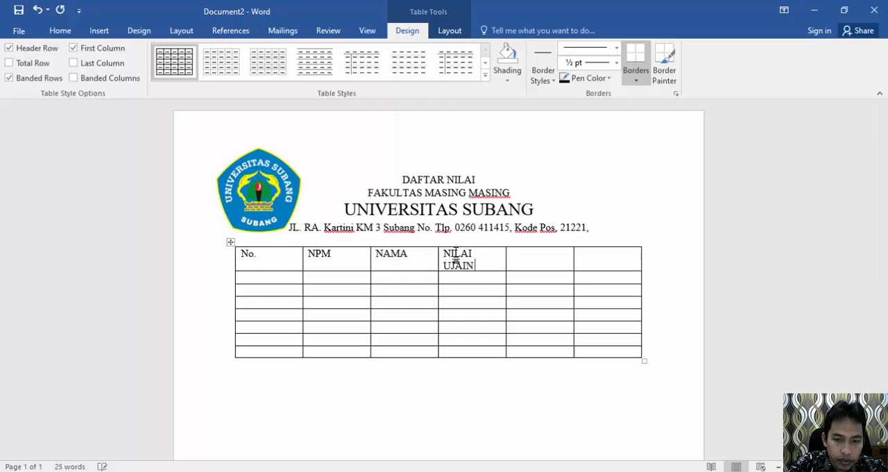
pyautogui.press('BackSpace')
pyautogui.press('BackSpace')
pyautogui.press('BackSpace')
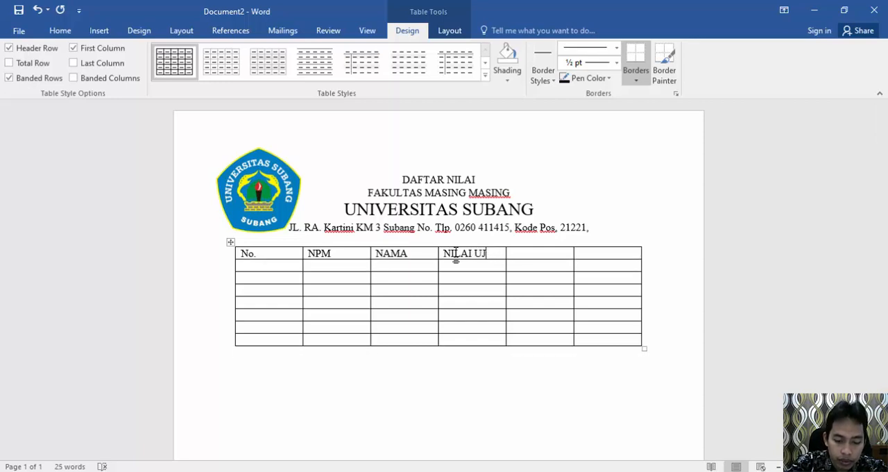
pyautogui.write('IAN ')
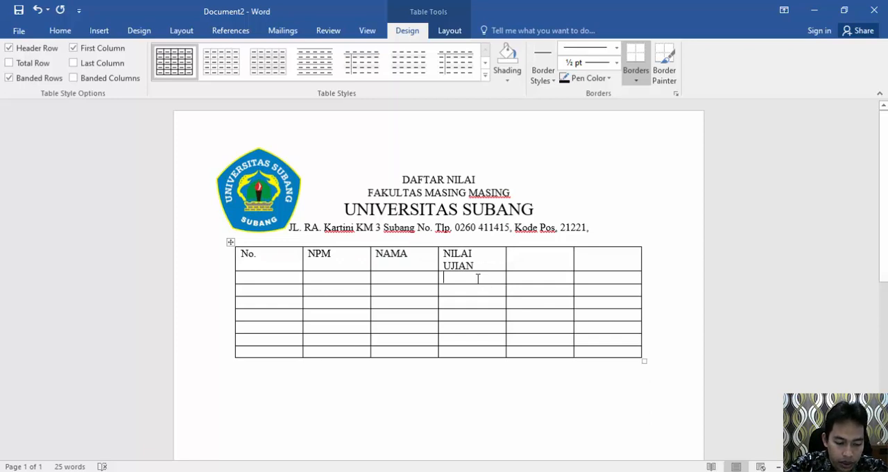
pyautogui.write('WORD')
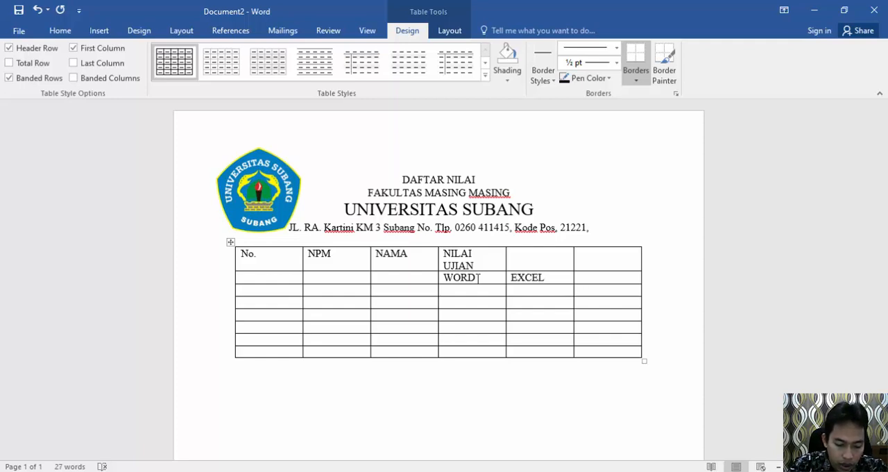
# Step: Enter "WORD", "EXCEL" and "POWERPOINT" in the last three cells of the table's second row
pyautogui.write('OWE')
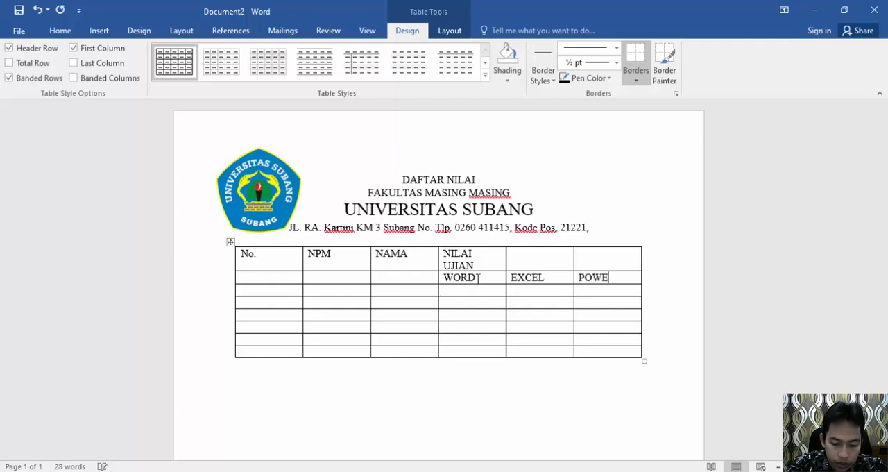
pyautogui.write('RPOINT')
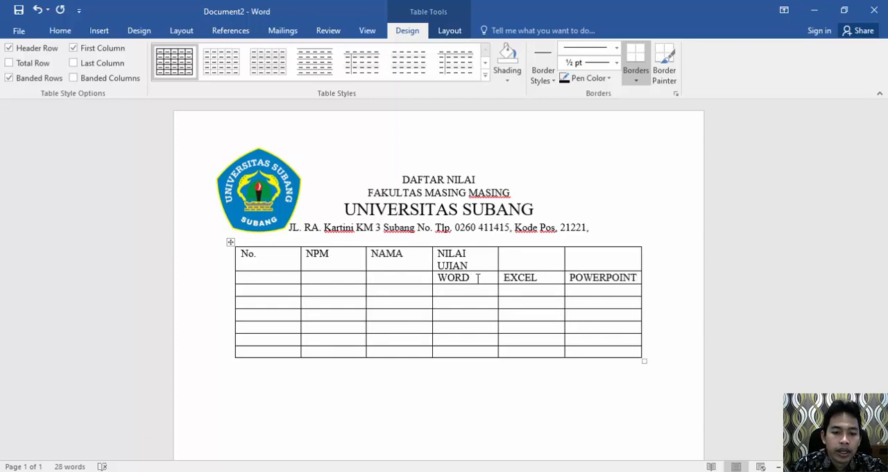
# Step: Merge the "No." header cell with the empty cell directly below it
pyautogui.click(284, 258)
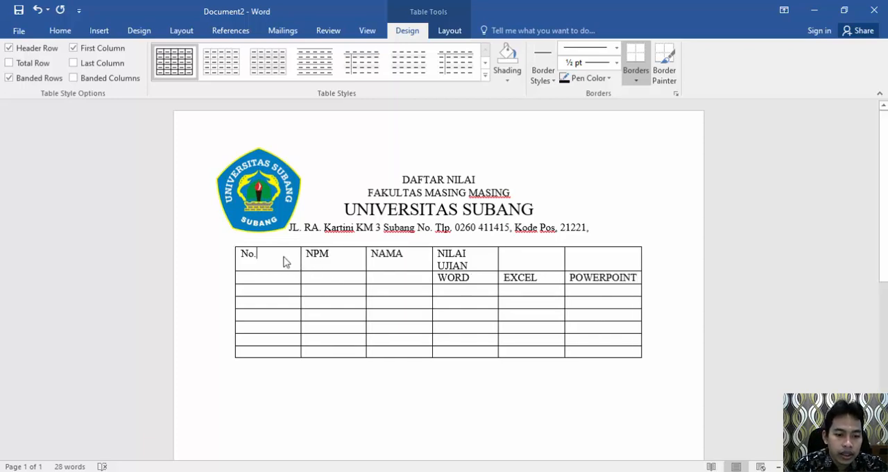
pyautogui.moveTo(275, 261); pyautogui.dragTo(278, 275)
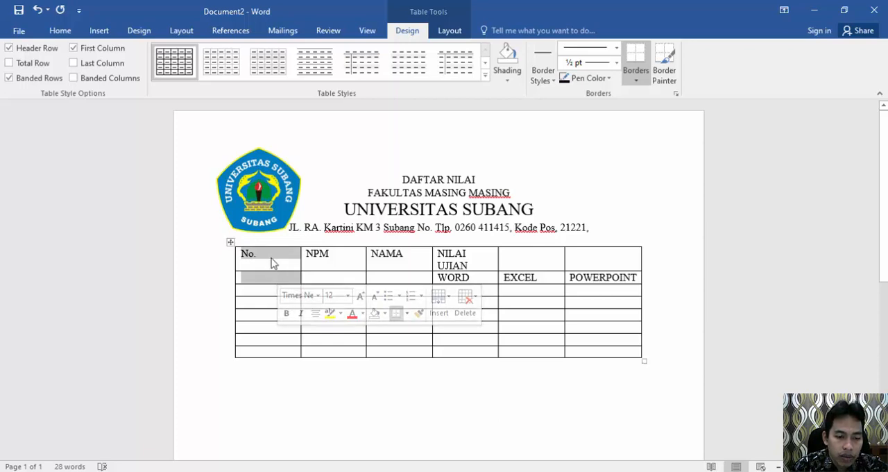
pyautogui.click(275, 264)
pyautogui.moveTo(274, 261); pyautogui.dragTo(276, 279)
pyautogui.click(275, 258)
pyautogui.rightClick(277, 278)
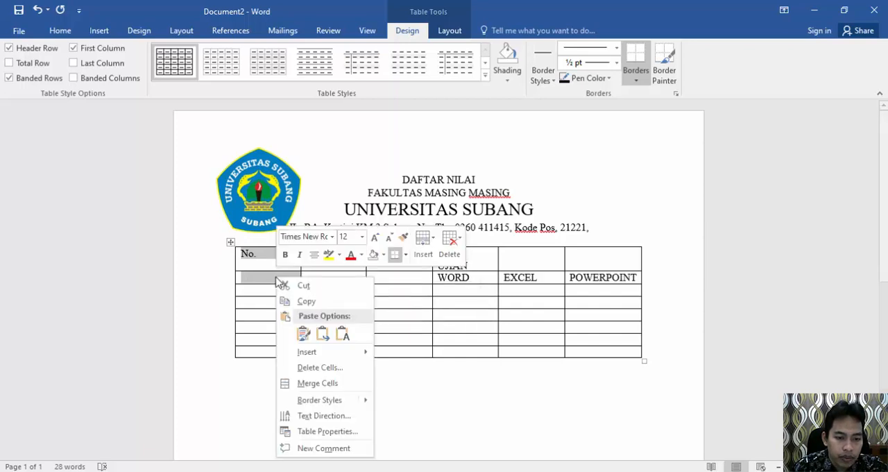
pyautogui.click(324, 383)
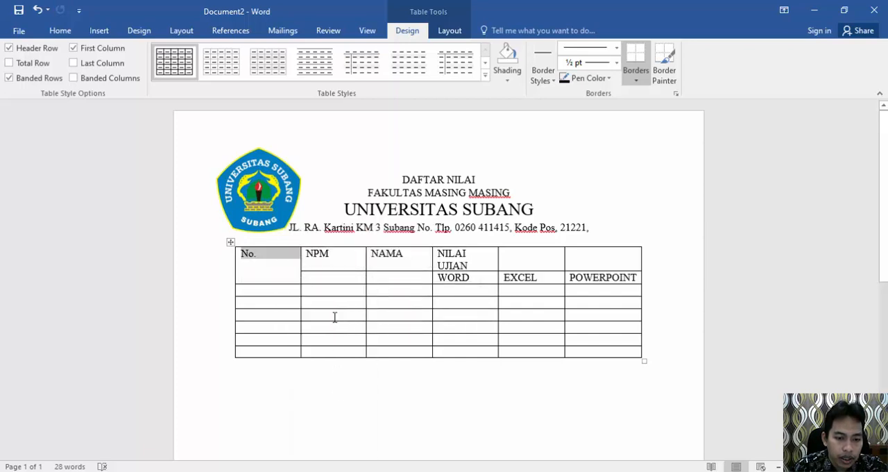
# Step: Merge the "NPM" and "NAMA" header cells each with the empty cell below them
pyautogui.moveTo(327, 258); pyautogui.dragTo(329, 277)
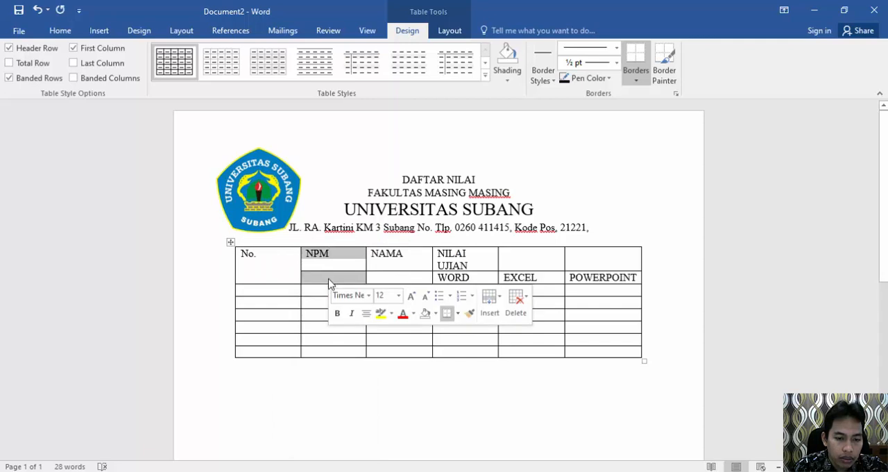
pyautogui.rightClick(331, 279)
pyautogui.click(365, 385)
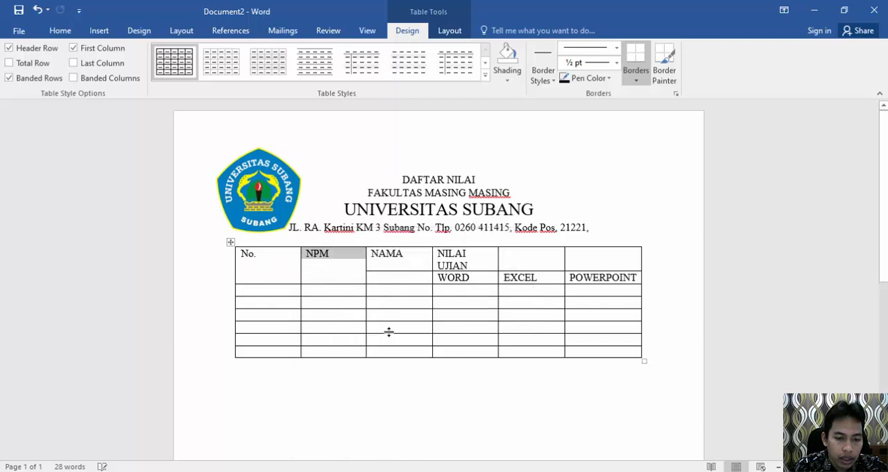
pyautogui.moveTo(401, 272); pyautogui.dragTo(401, 278)
pyautogui.rightClick(402, 277)
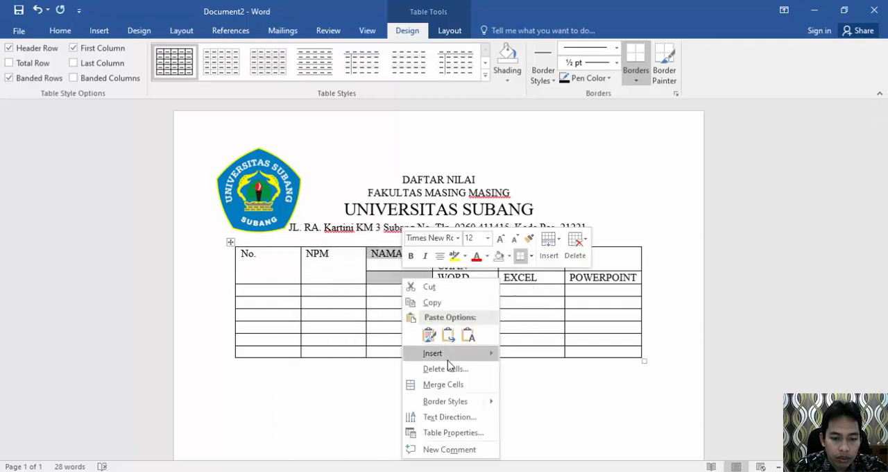
pyautogui.click(451, 386)
# Step: Merge the "NILAI UJIAN" cell with the two empty cells beside it in the first row
pyautogui.moveTo(479, 257); pyautogui.dragTo(579, 259)
pyautogui.moveTo(486, 261); pyautogui.dragTo(579, 260)
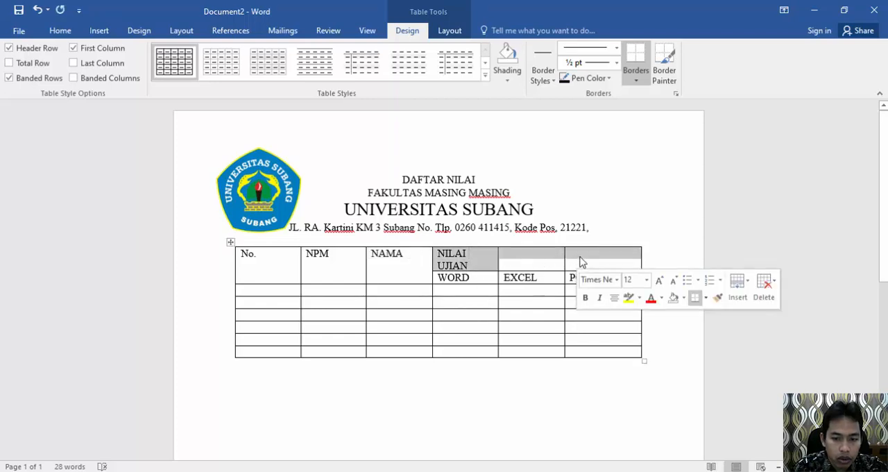
pyautogui.rightClick(581, 261)
pyautogui.click(600, 366)
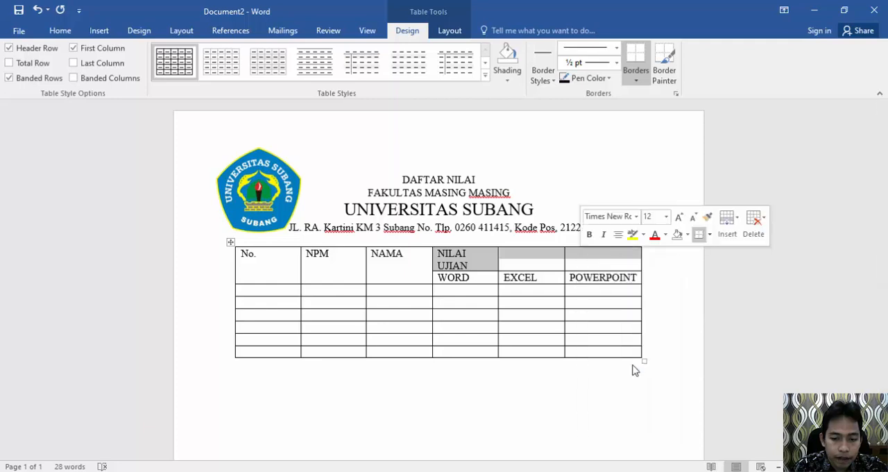
pyautogui.click(414, 258)
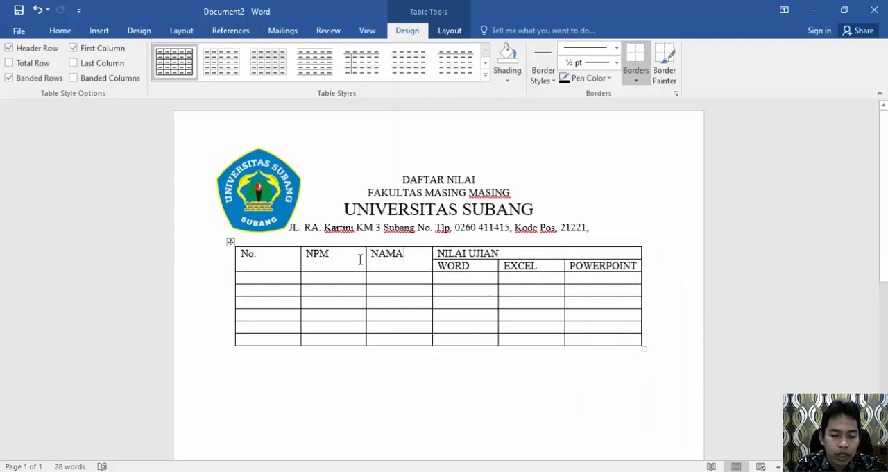
# Step: Center the text of both header rows horizontally and vertically within their cells
pyautogui.moveTo(288, 258); pyautogui.dragTo(571, 270)
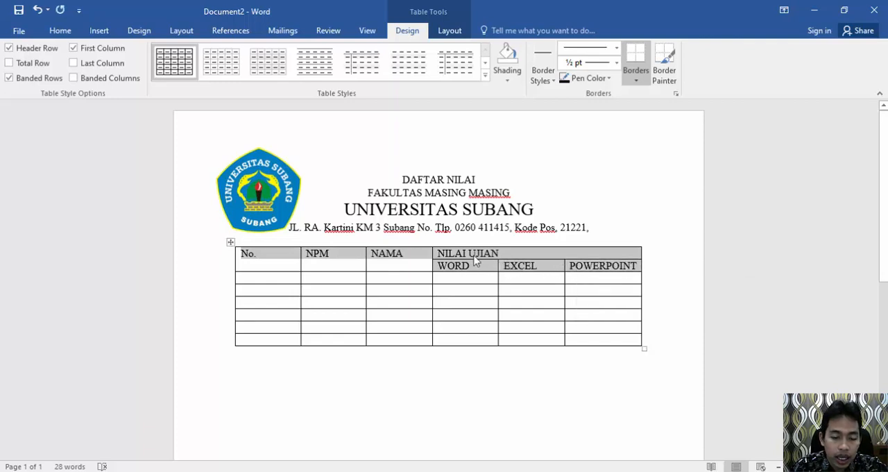
pyautogui.click(448, 31)
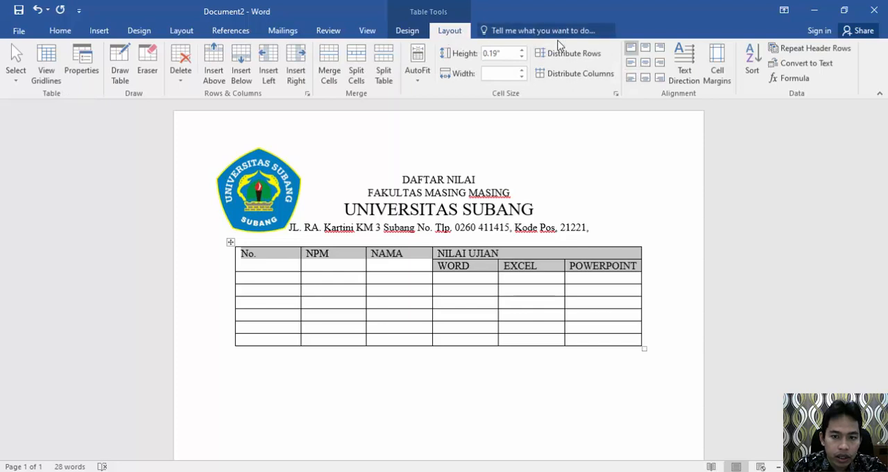
pyautogui.click(647, 63)
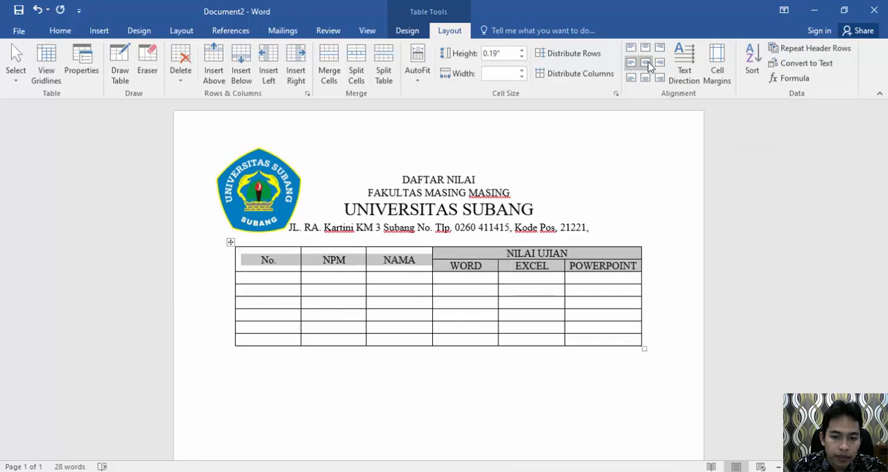
pyautogui.click(398, 258)
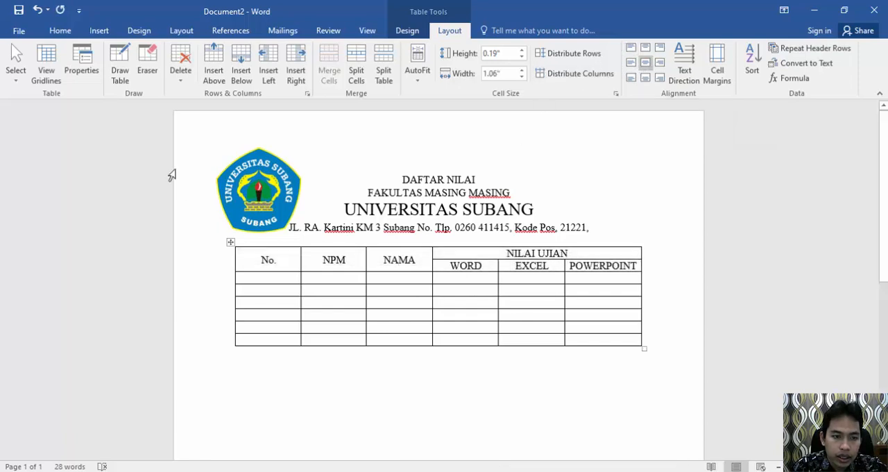
# Step: Shade both header rows of the grade table with the standard light green color
pyautogui.click(59, 30)
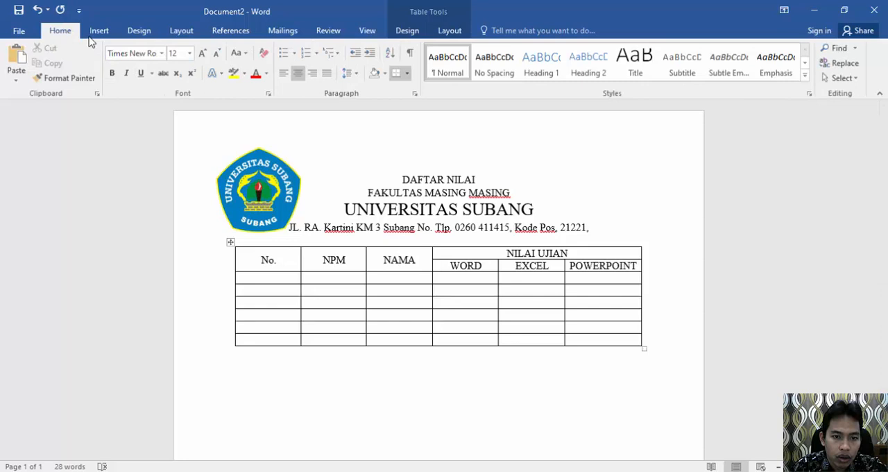
pyautogui.click(299, 262)
pyautogui.moveTo(315, 258)
pyautogui.mouseDown()
pyautogui.moveTo(534, 255)
pyautogui.moveTo(587, 265)
pyautogui.mouseUp()
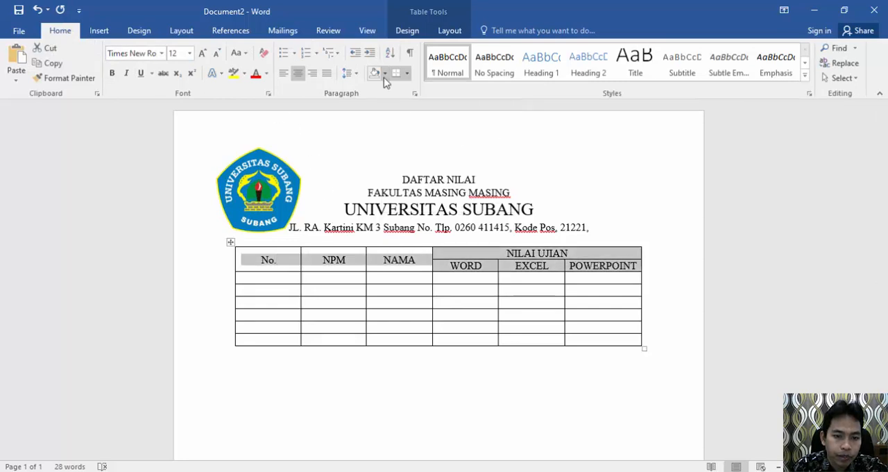
pyautogui.click(385, 74)
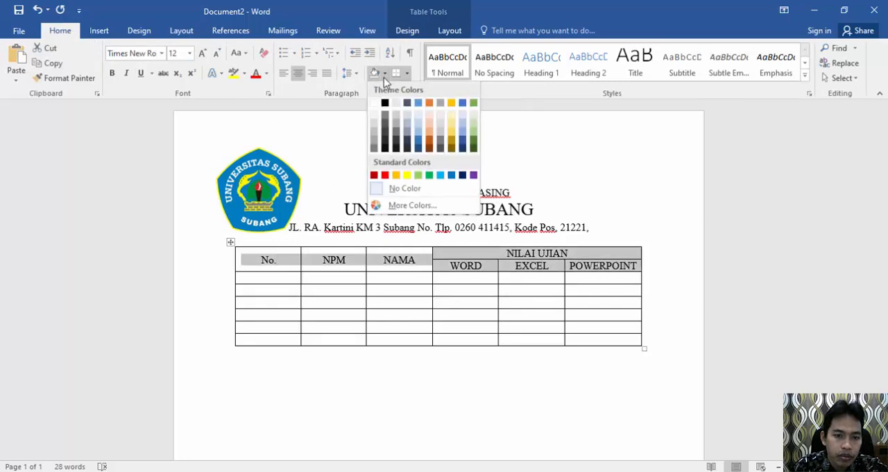
pyautogui.click(418, 176)
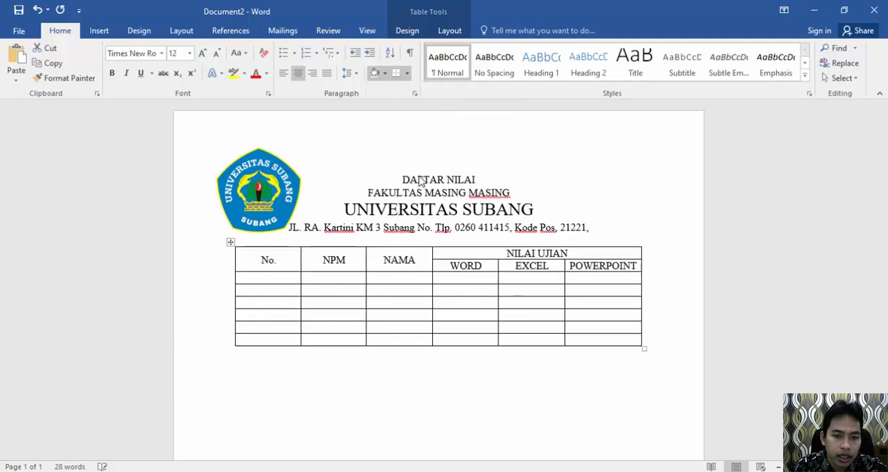
# Step: Apply the gold grid table style with a solid header row and banded rows to the whole table
pyautogui.click(396, 31)
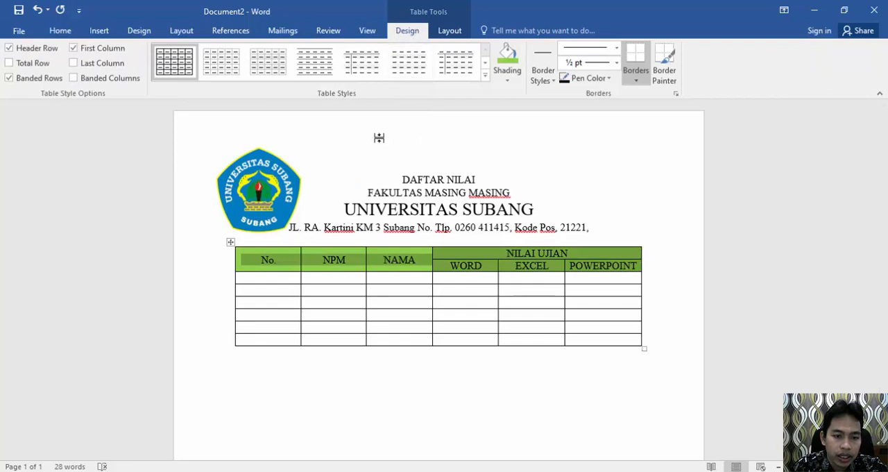
pyautogui.click(335, 260)
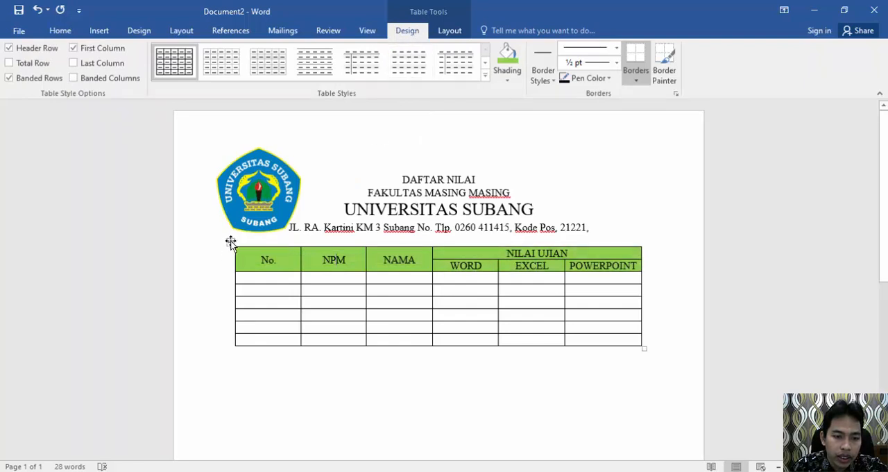
pyautogui.click(231, 243)
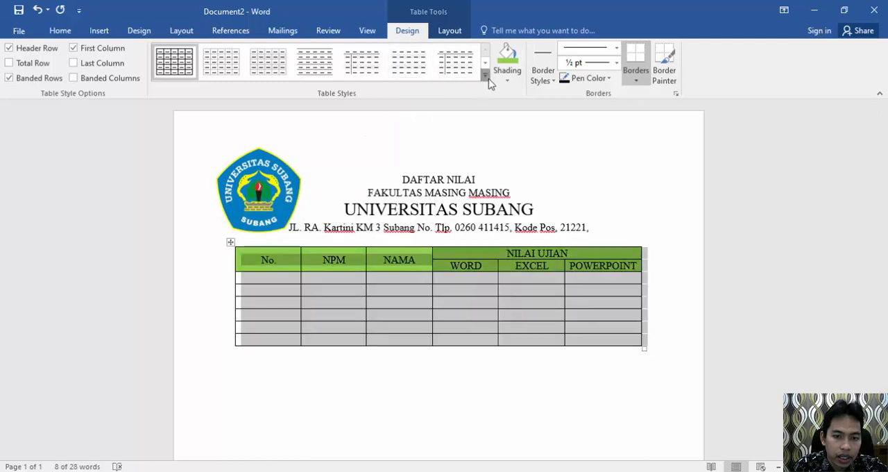
pyautogui.click(485, 75)
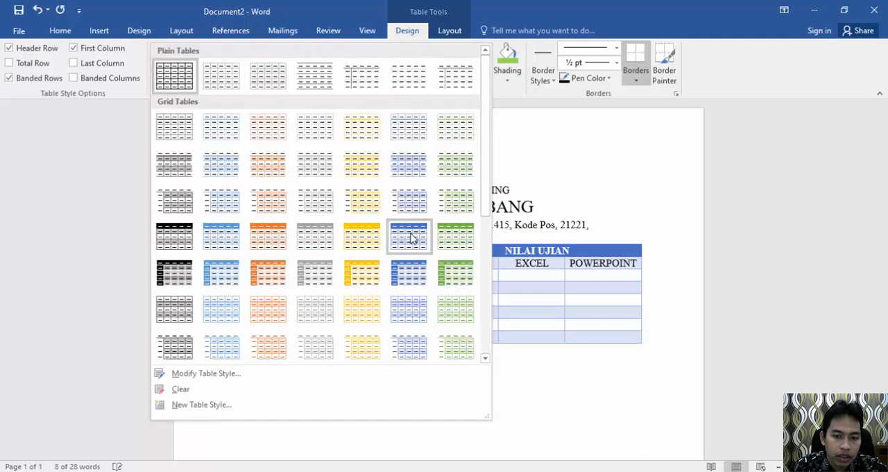
pyautogui.click(363, 244)
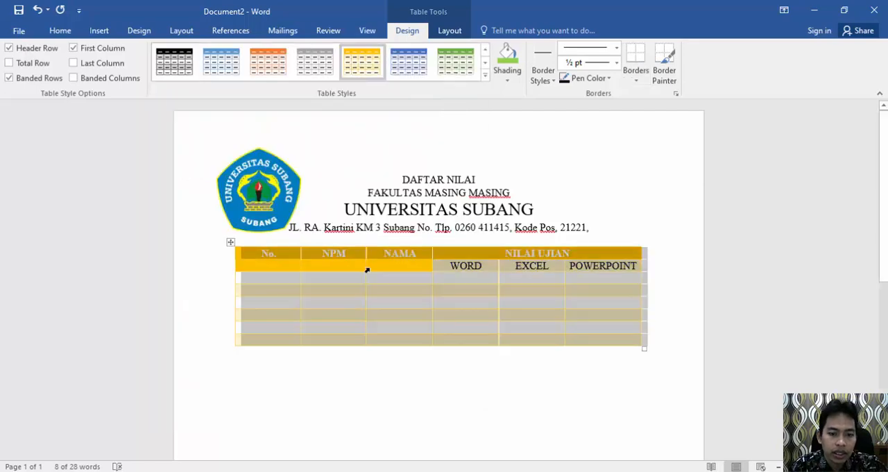
pyautogui.click(392, 255)
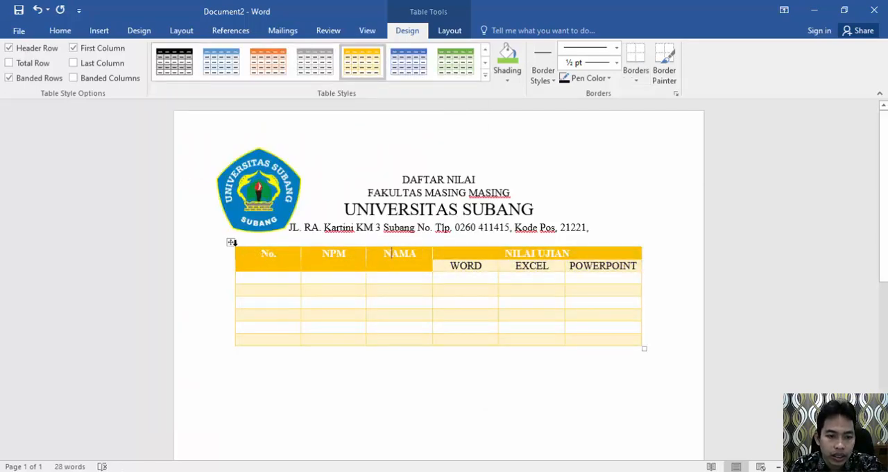
# Step: Apply the blue grid table style with a solid header row, solid first column and shaded bands to the whole table
pyautogui.click(231, 242)
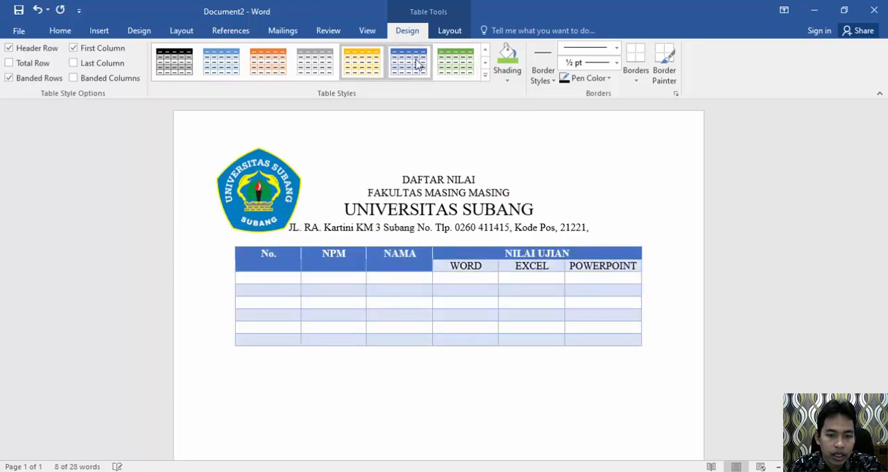
pyautogui.click(485, 76)
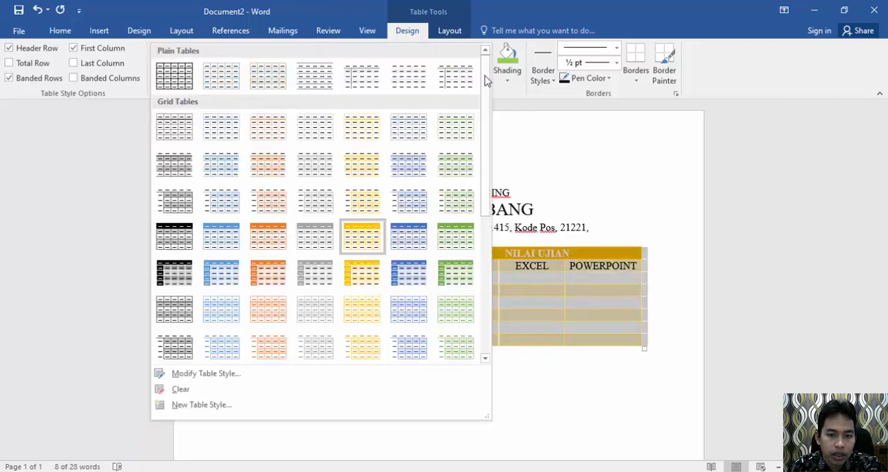
pyautogui.click(413, 274)
pyautogui.click(359, 263)
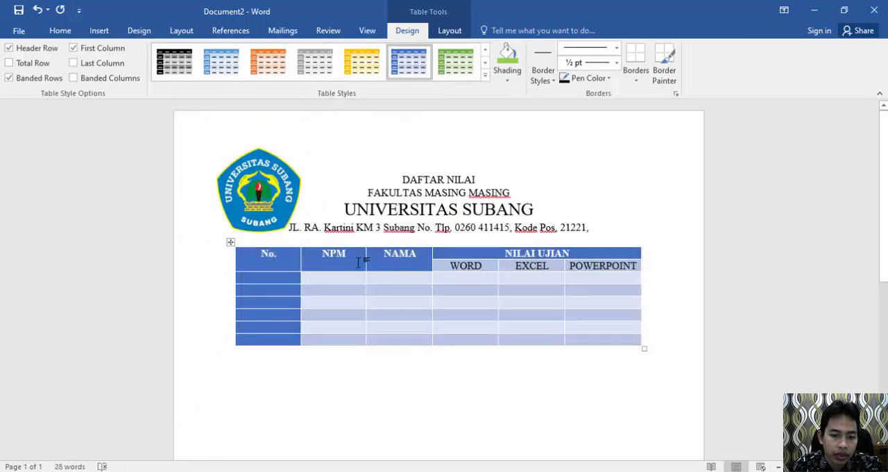
# Step: Center the text of both header rows horizontally and vertically within their cells
pyautogui.moveTo(288, 255); pyautogui.dragTo(592, 264)
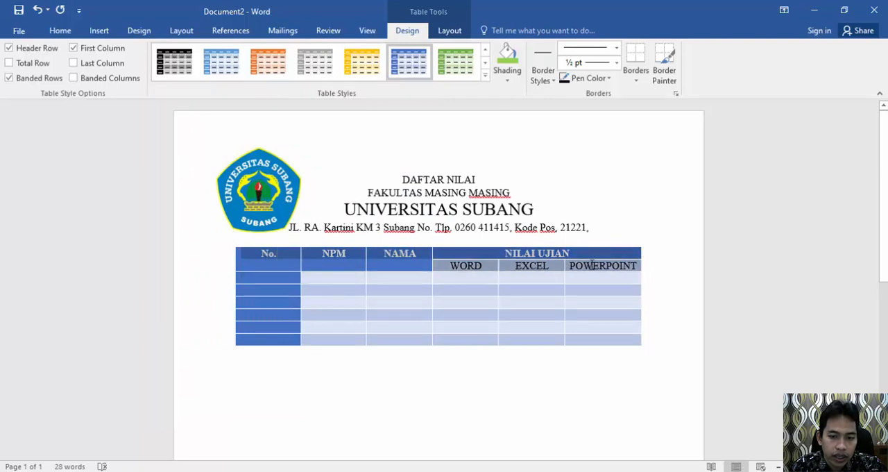
pyautogui.click(451, 31)
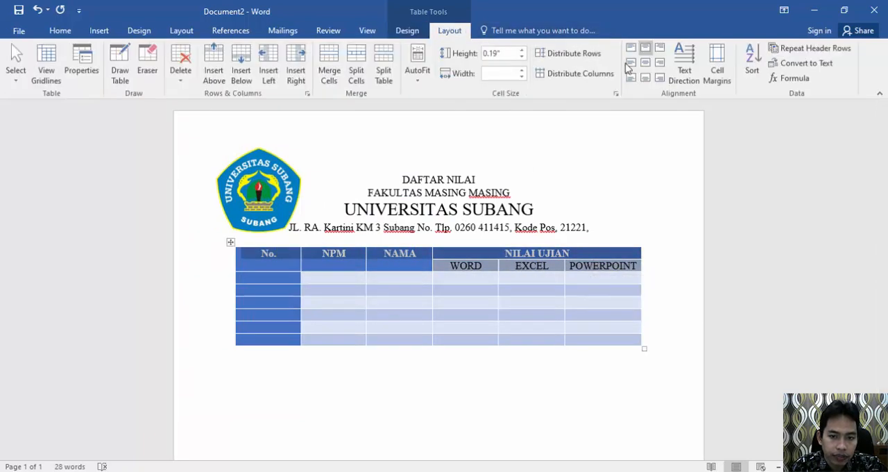
pyautogui.click(645, 62)
pyautogui.click(411, 272)
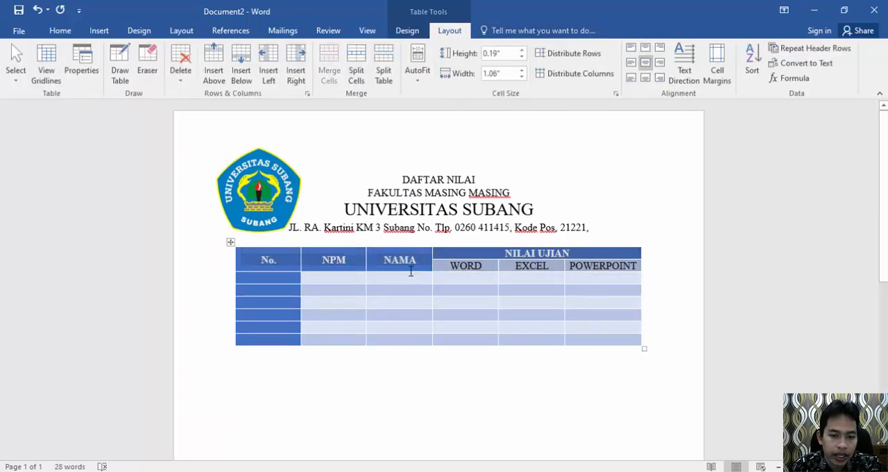
# Step: Change the font color of all text in the two header rows to black
pyautogui.moveTo(269, 255); pyautogui.dragTo(584, 266)
pyautogui.click(59, 31)
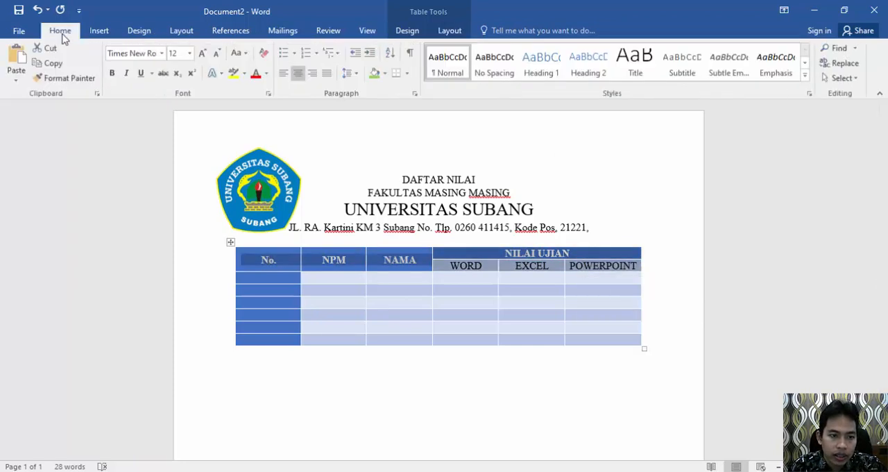
pyautogui.click(257, 76)
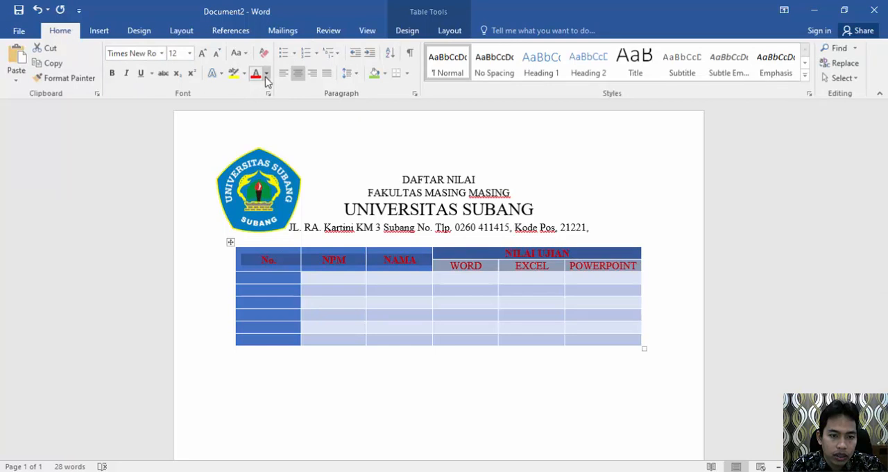
pyautogui.click(267, 75)
pyautogui.click(268, 122)
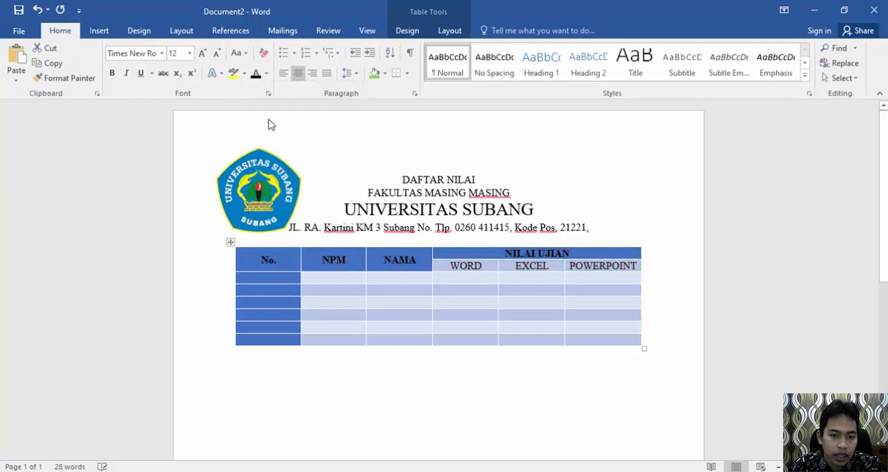
pyautogui.click(319, 260)
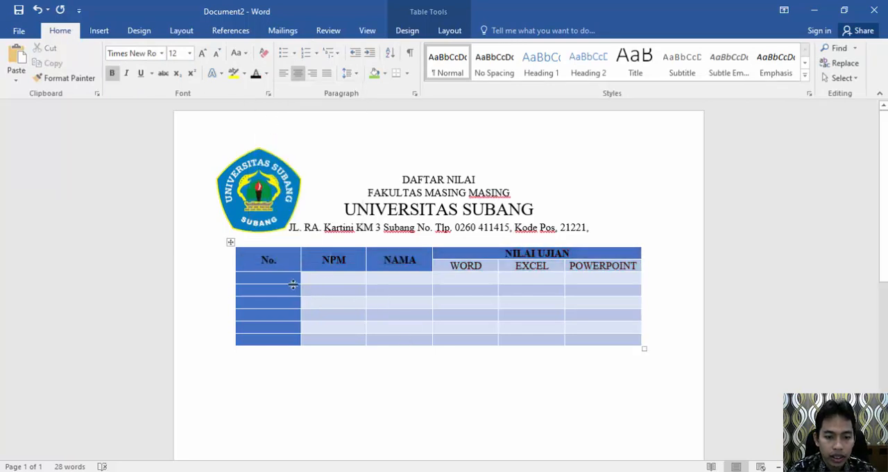
# Step: Make the WORD, EXCEL and POWERPOINT subheadings bold
pyautogui.moveTo(450, 264); pyautogui.dragTo(589, 269)
pyautogui.click(111, 72)
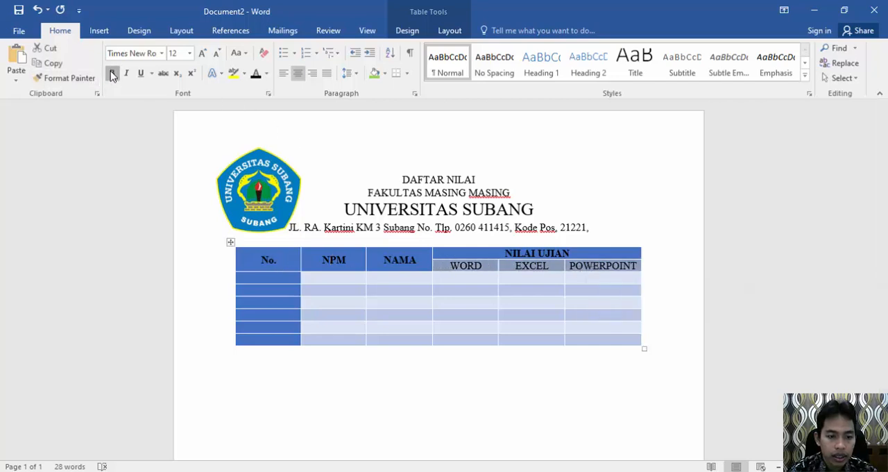
pyautogui.click(281, 275)
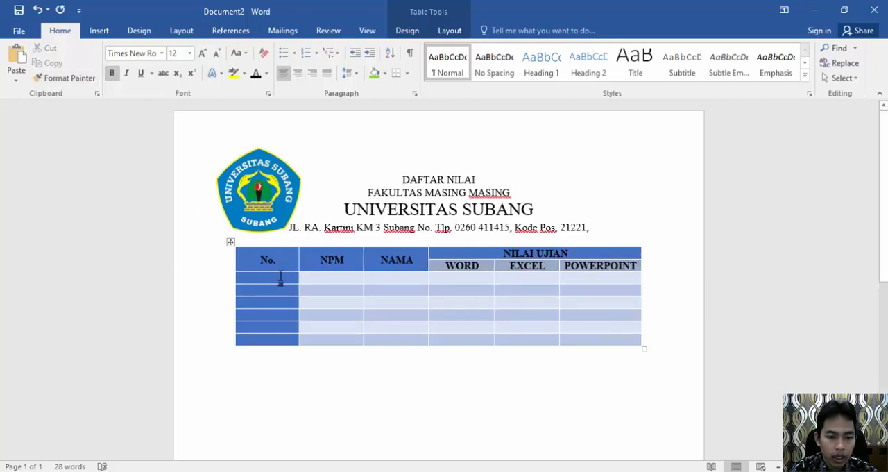
# Step: Narrow the "No." column to fit its heading and number the six rows below it 1 to 6
pyautogui.moveTo(298, 258); pyautogui.dragTo(259, 259)
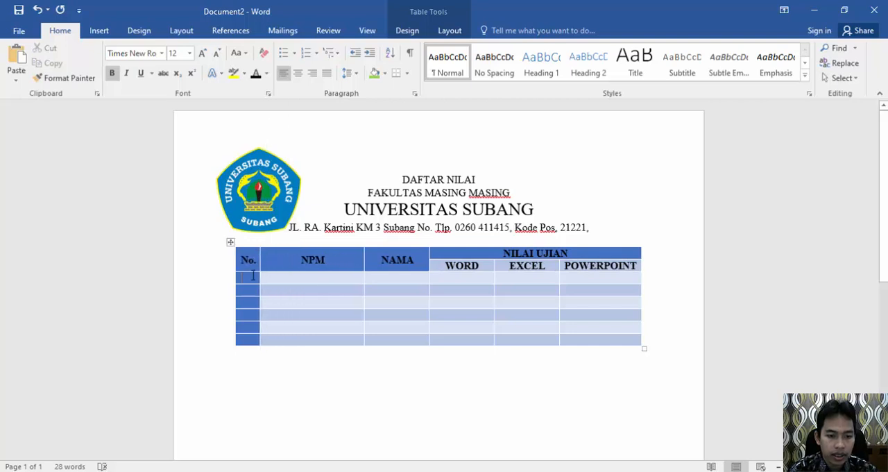
pyautogui.write('1')
pyautogui.press('Down')
pyautogui.write('2')
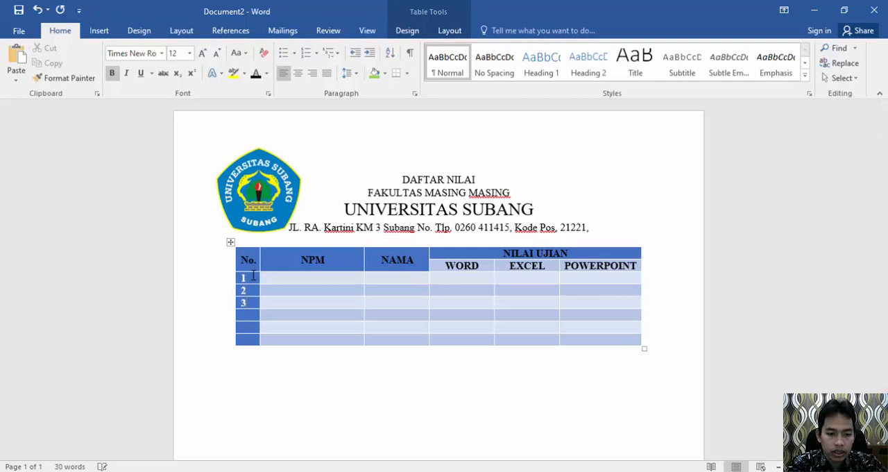
# Step: Enter the first student's NPM number and name in row 1, and narrow the NPM column to fit its content
pyautogui.press('Right')
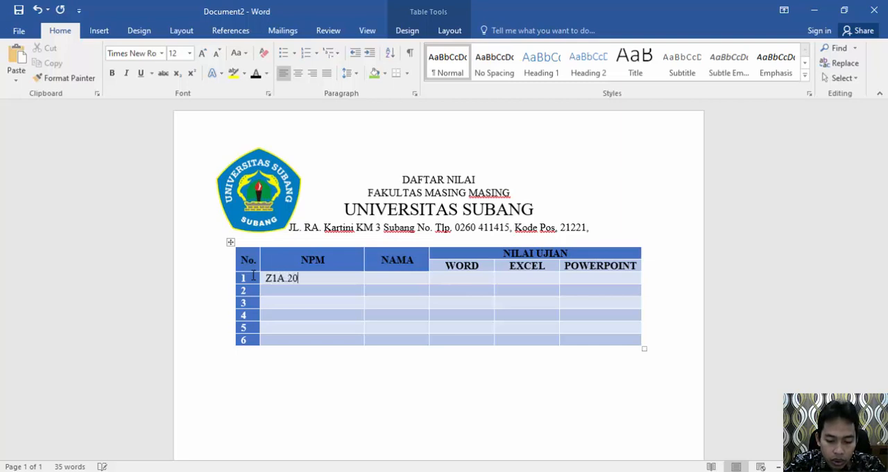
pyautogui.write('Z1A.20.0001')
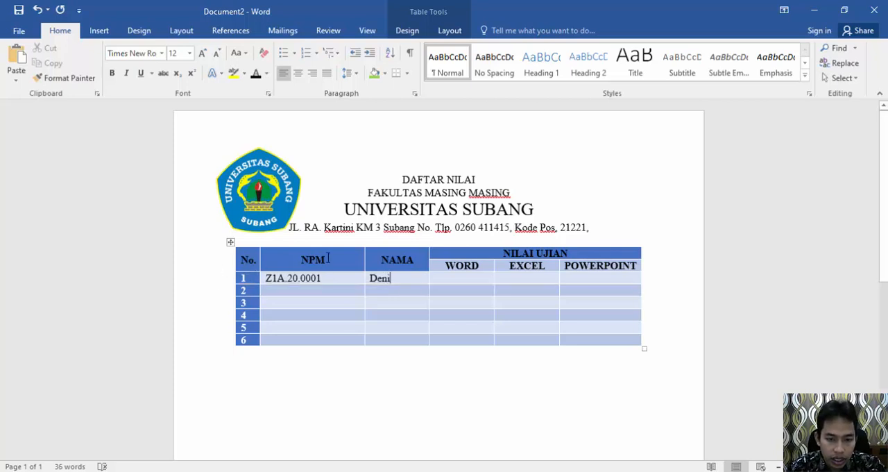
pyautogui.moveTo(365, 257); pyautogui.dragTo(266, 281)
pyautogui.hotkey('ctrl', 'c')
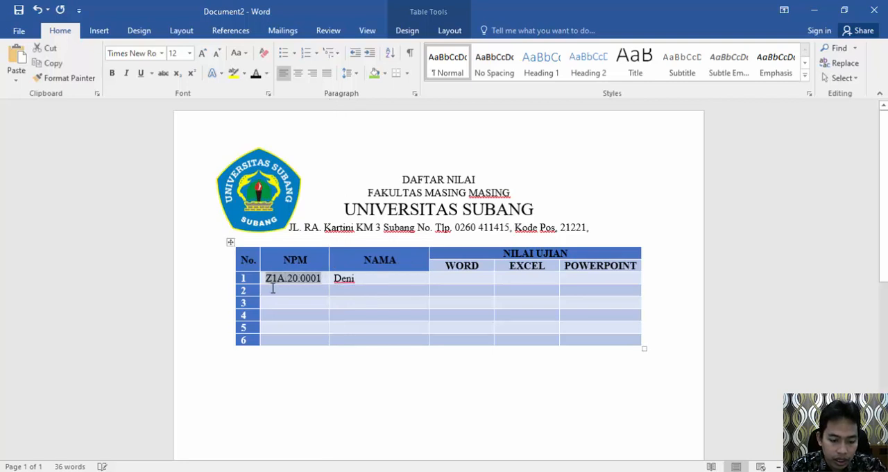
# Step: Copy the first student's NPM into the five rows below and renumber the copies consecutively
pyautogui.click(276, 293)
pyautogui.hotkey('ctrl', 'v')
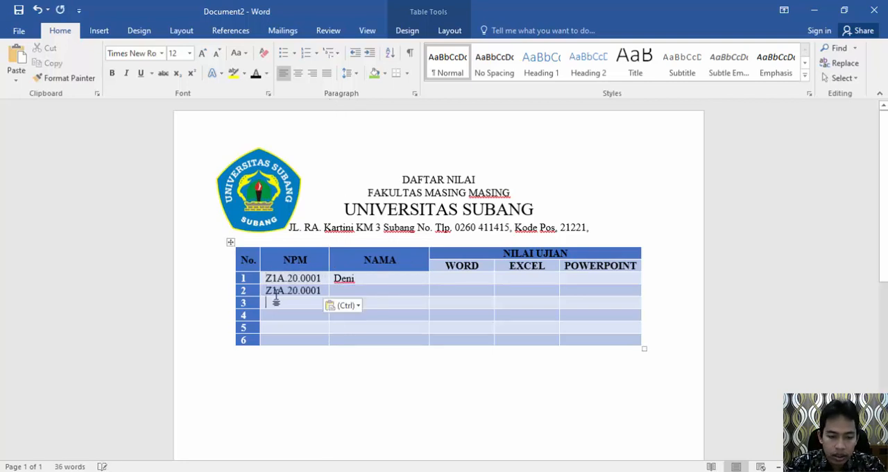
pyautogui.press('Down')
pyautogui.hotkey('ctrl', 'v')
pyautogui.press('Down')
pyautogui.hotkey('ctrl', 'v')
pyautogui.press('Down')
pyautogui.hotkey('ctrl', 'v')
pyautogui.press('Down')
pyautogui.hotkey('ctrl', 'v')
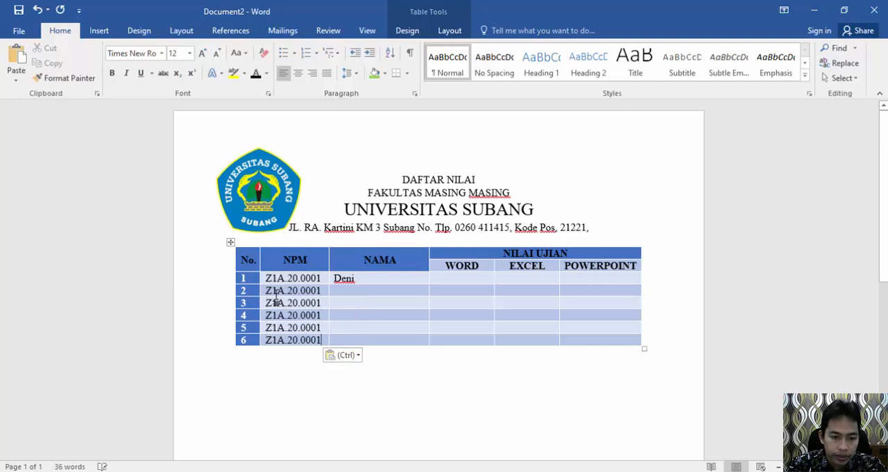
pyautogui.press('BackSpace')
pyautogui.write('2')
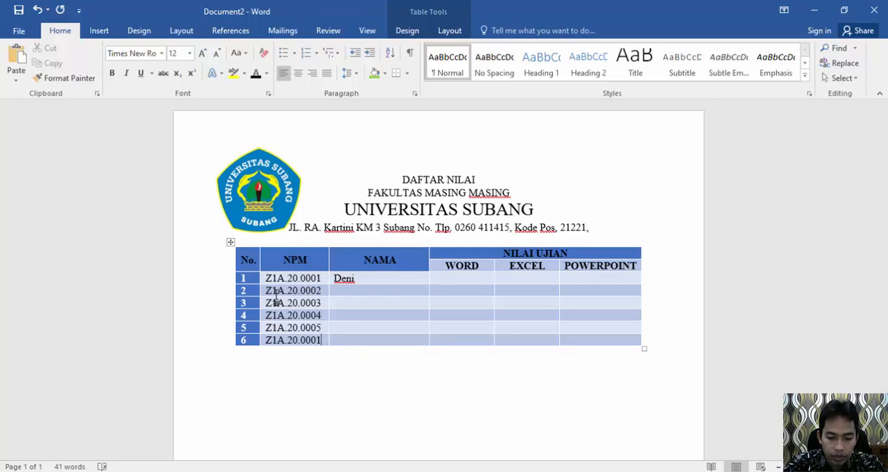
# Step: Enter the students' first names in the NAMA column for rows 2 to 6
pyautogui.click(339, 292)
pyautogui.write('Agus')
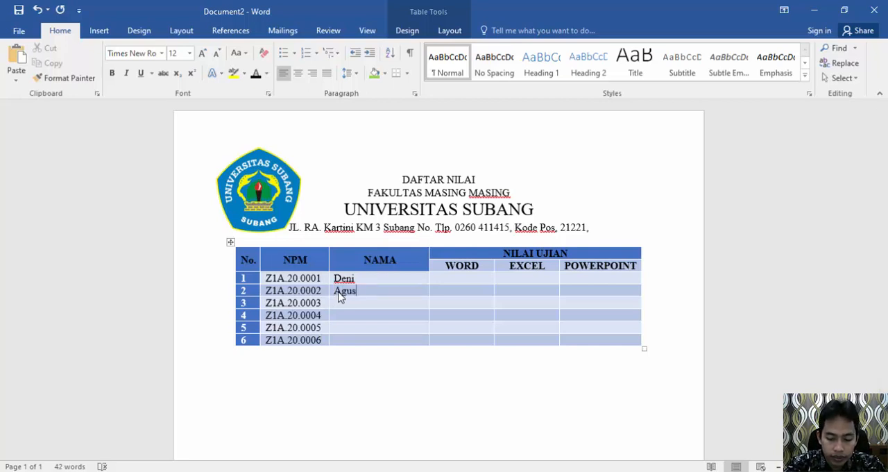
pyautogui.press('Down')
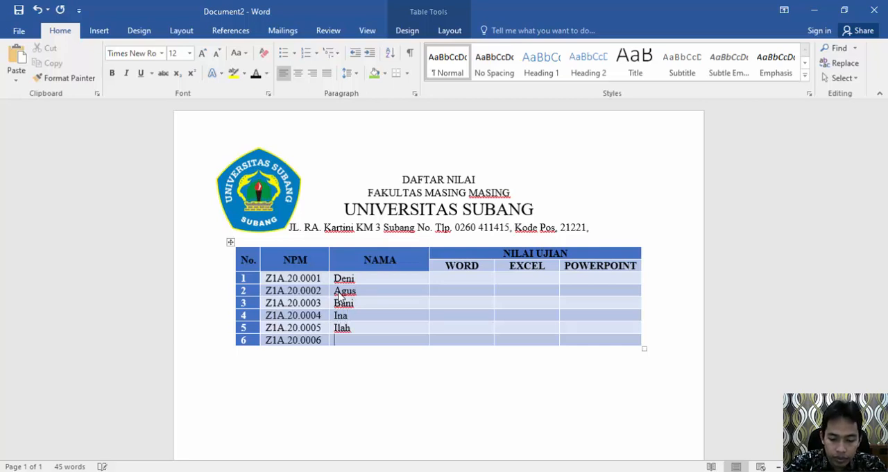
pyautogui.write('Ayu')
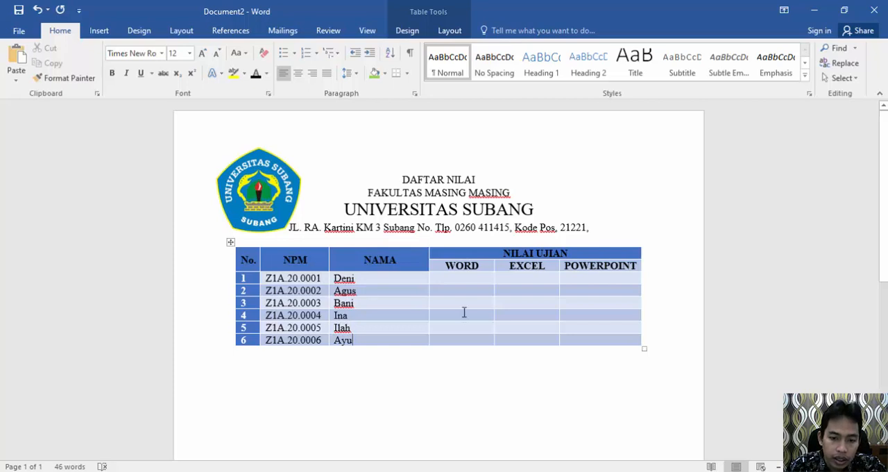
# Step: Fill in the scores: WORD 90, 89, 98, 90, 87, 89; EXCEL 79, 89, 67, 87, 89, 76; POWERPOINT 56, 67, 89, 76, 65, 67
pyautogui.click(460, 277)
pyautogui.write('90')
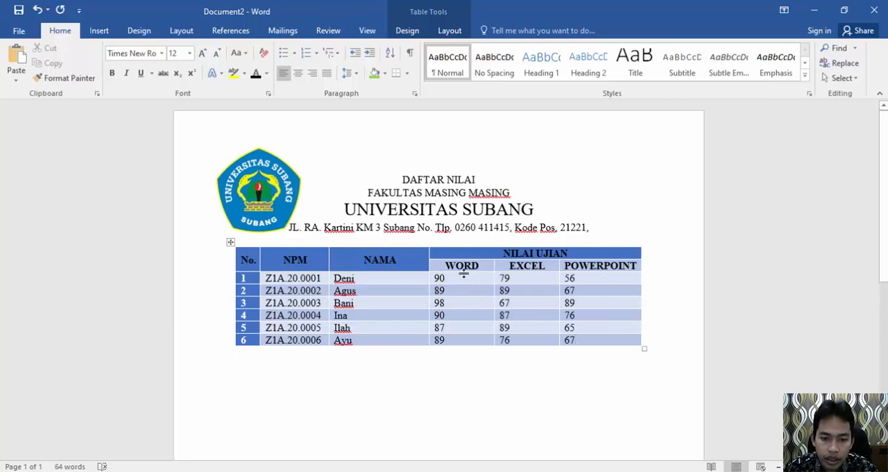
# Step: Center the scores in the WORD, EXCEL and POWERPOINT columns for all six students
pyautogui.moveTo(472, 277); pyautogui.dragTo(630, 353)
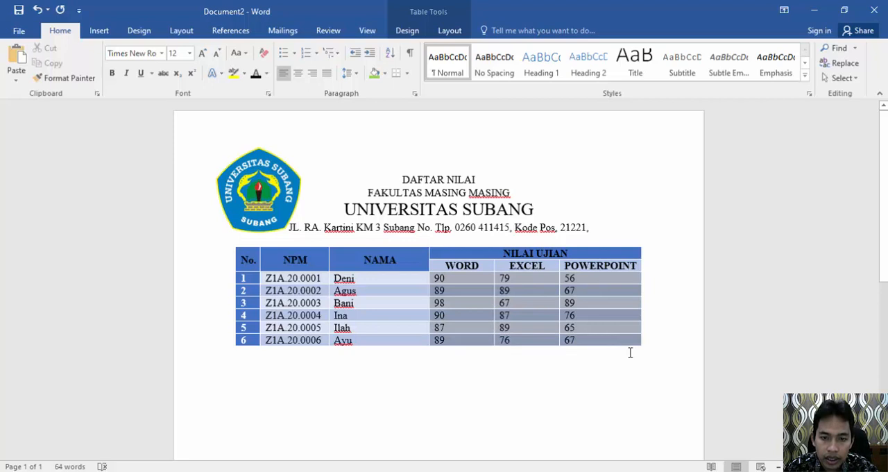
pyautogui.click(299, 74)
pyautogui.click(406, 278)
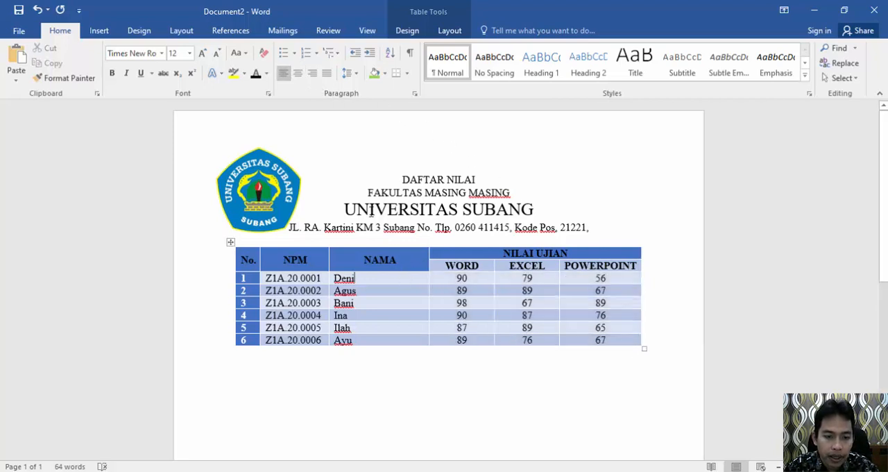
# Step: Shrink the university logo from its upper-left corner to about the height of the four heading lines
pyautogui.click(261, 160)
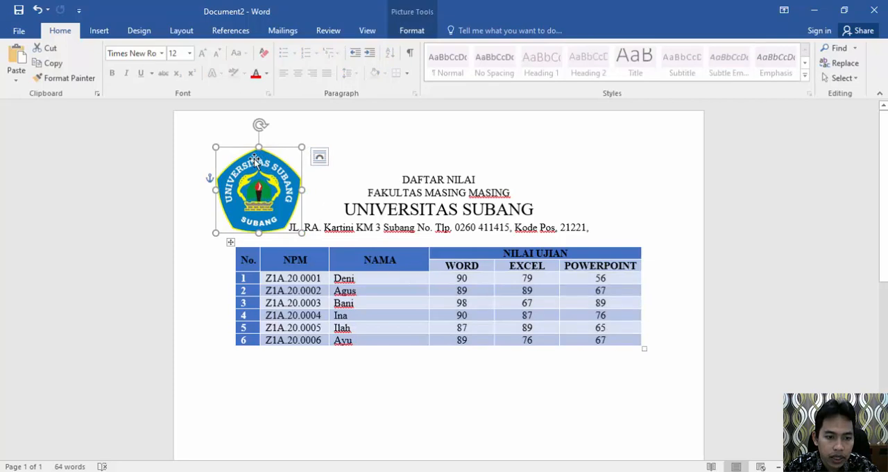
pyautogui.moveTo(216, 148); pyautogui.dragTo(246, 173)
pyautogui.click(273, 193)
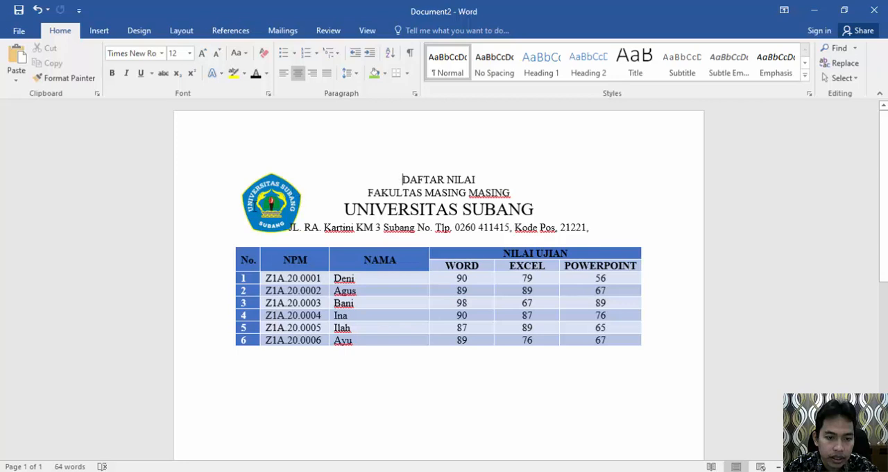
# Step: Add a 3 pt thick-and-thin border only below the address line of the heading, applied to the paragraph
pyautogui.click(598, 229)
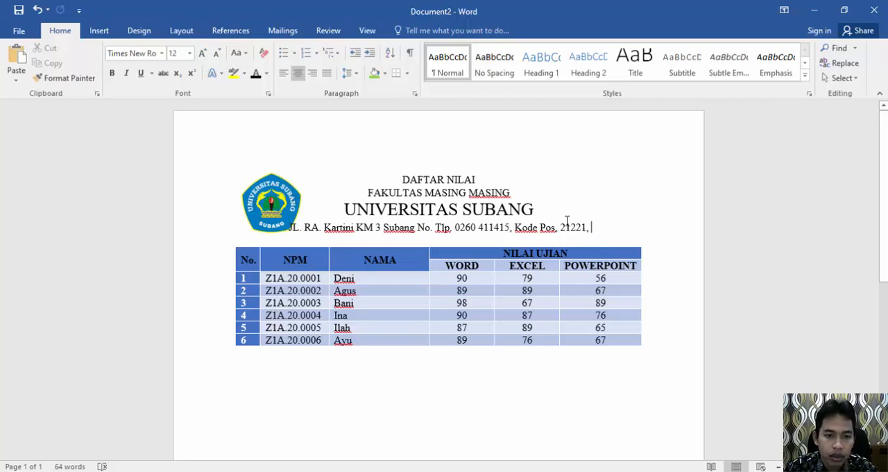
pyautogui.click(408, 74)
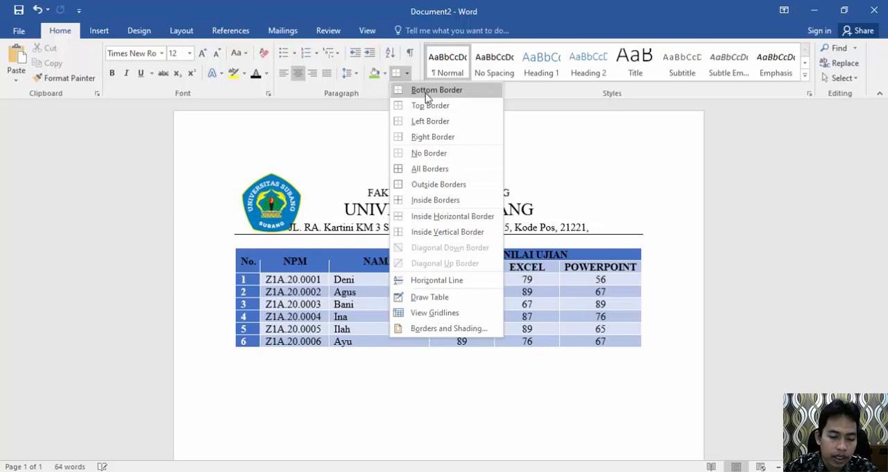
pyautogui.click(442, 330)
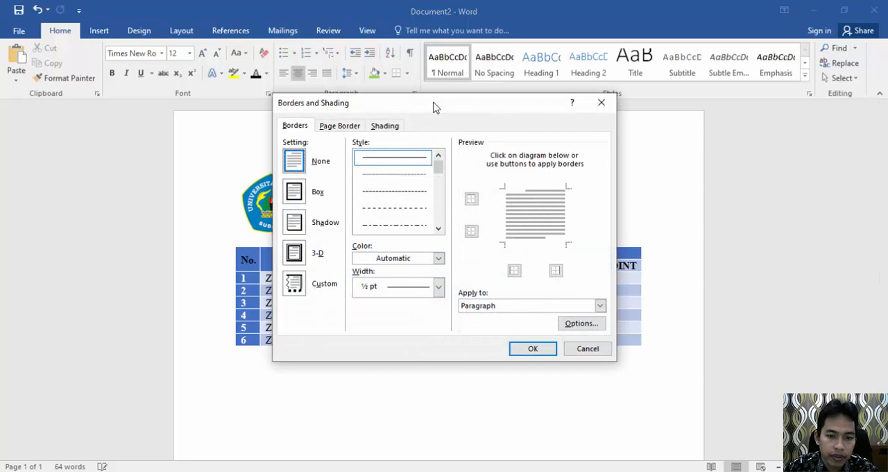
pyautogui.moveTo(435, 107); pyautogui.dragTo(522, 79)
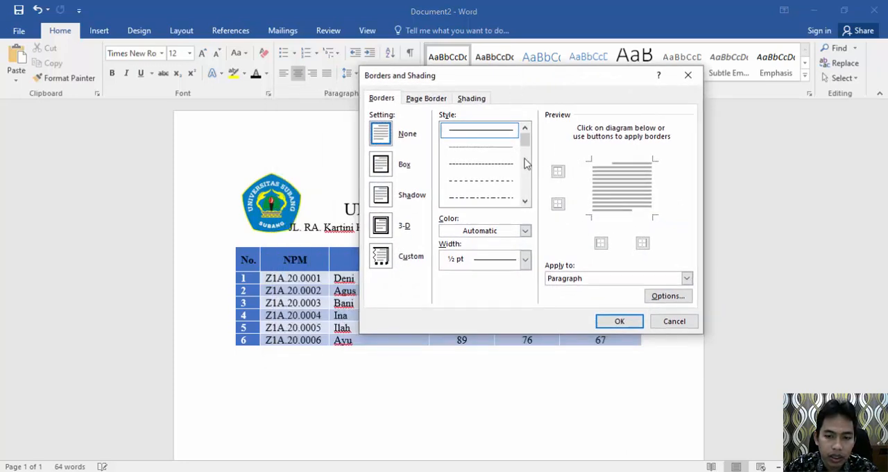
pyautogui.click(525, 202)
pyautogui.click(525, 202)
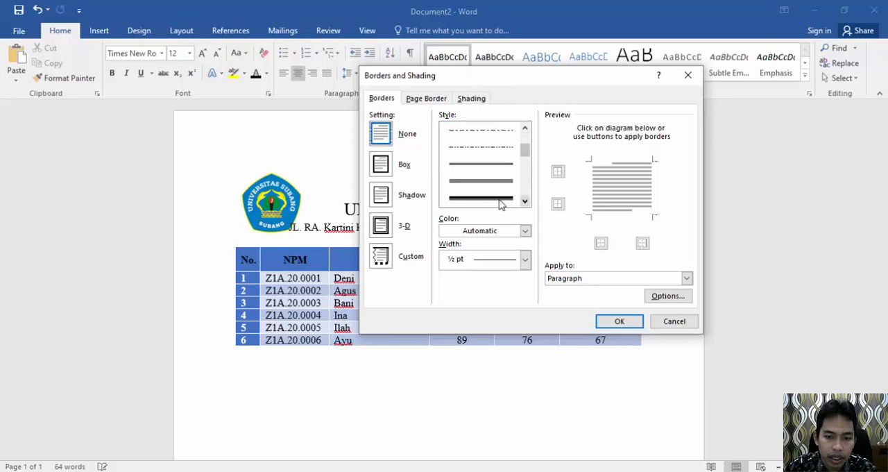
pyautogui.click(502, 198)
pyautogui.click(557, 170)
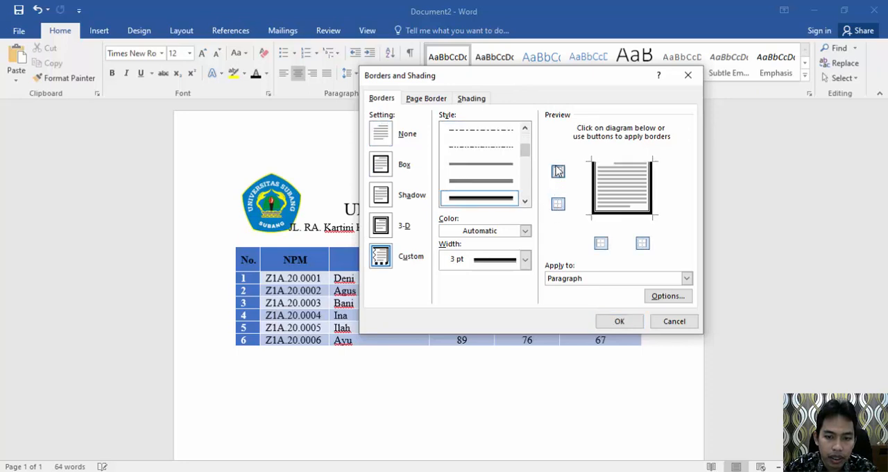
pyautogui.click(601, 243)
pyautogui.click(642, 243)
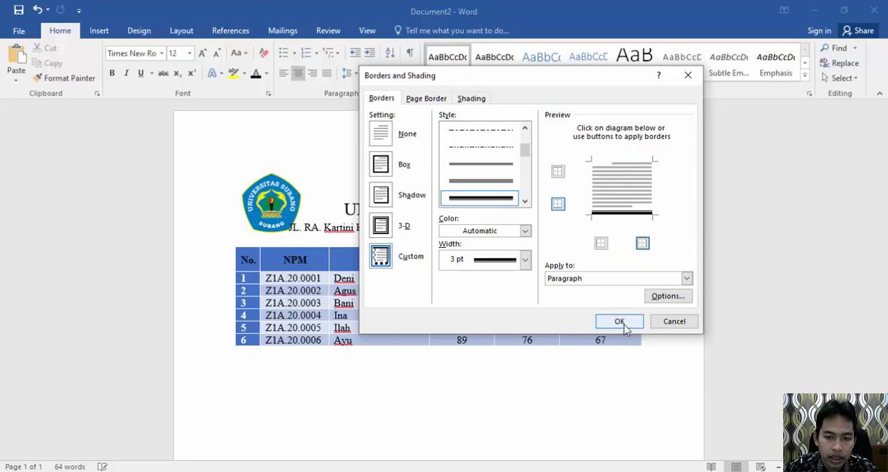
pyautogui.click(619, 321)
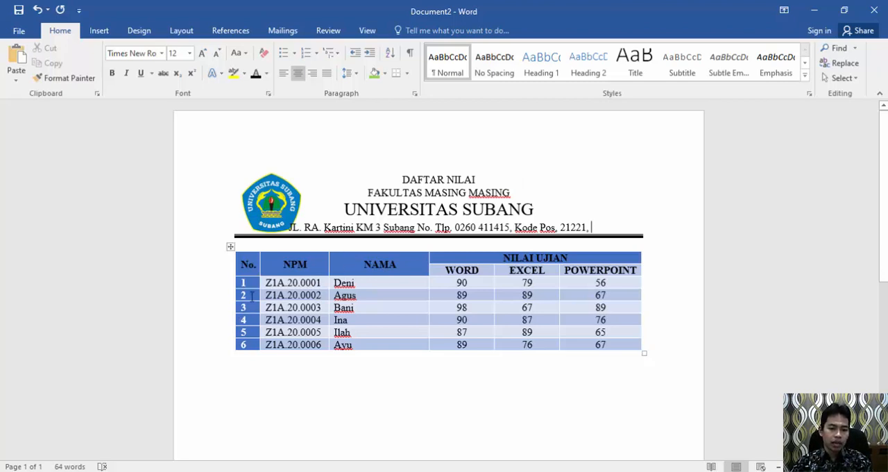
pyautogui.moveTo(254, 283); pyautogui.dragTo(239, 346)
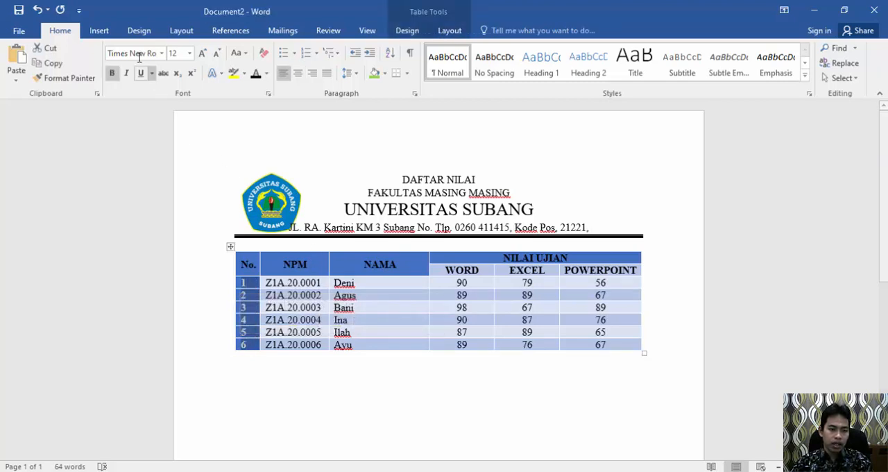
pyautogui.click(100, 34)
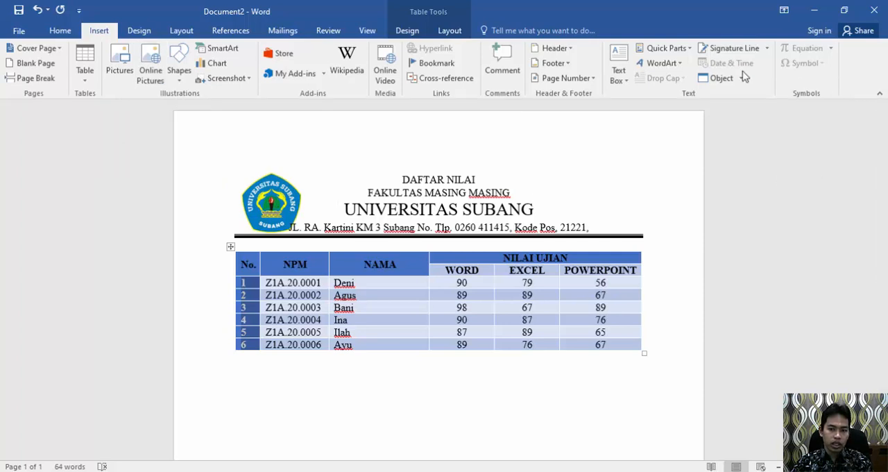
pyautogui.click(368, 206)
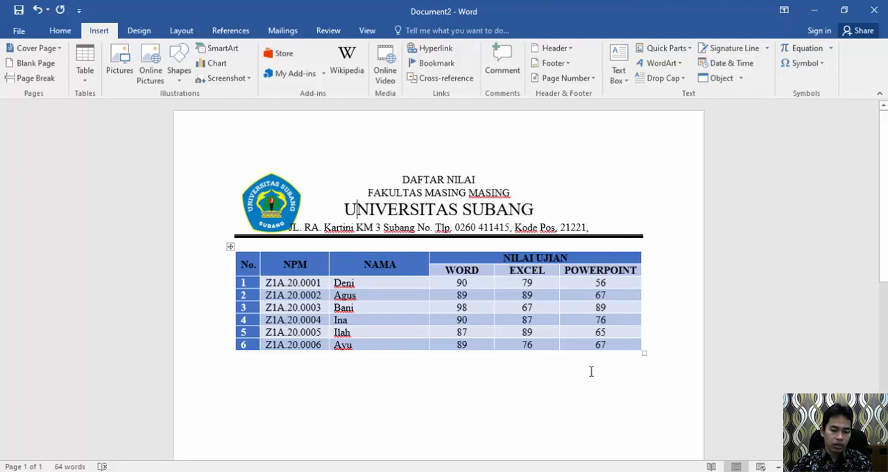
pyautogui.click(645, 471)
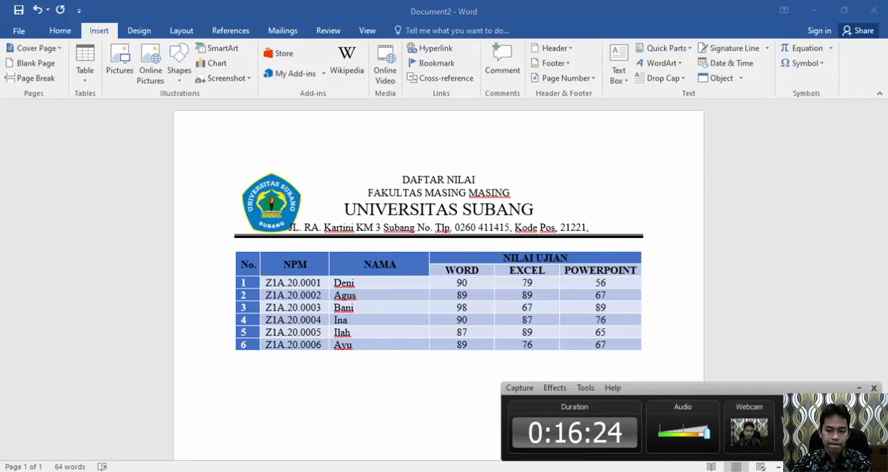